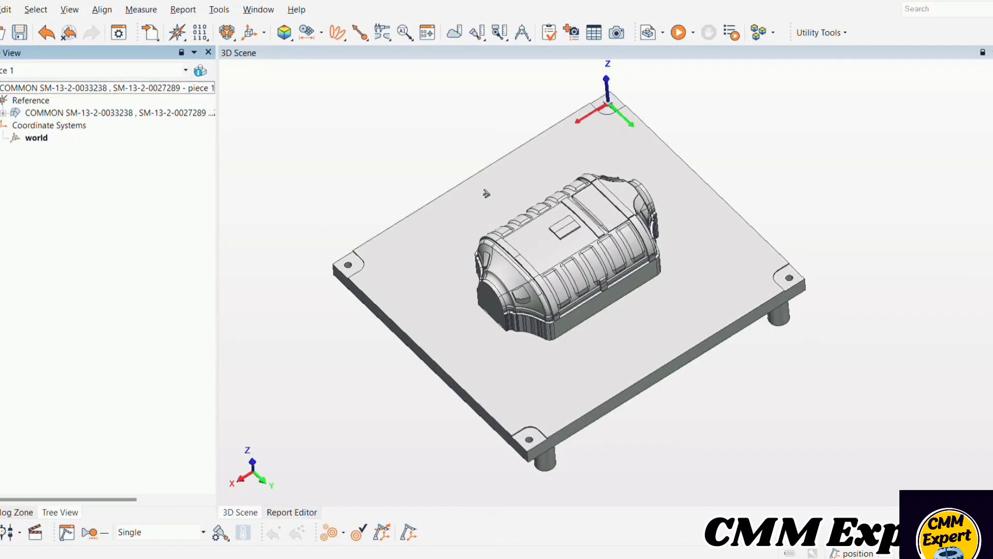
Select circles 1–4 and give them X, Y and Z position tolerances of ±0.200
{"action": "left_click", "coordinate": [338, 31]}
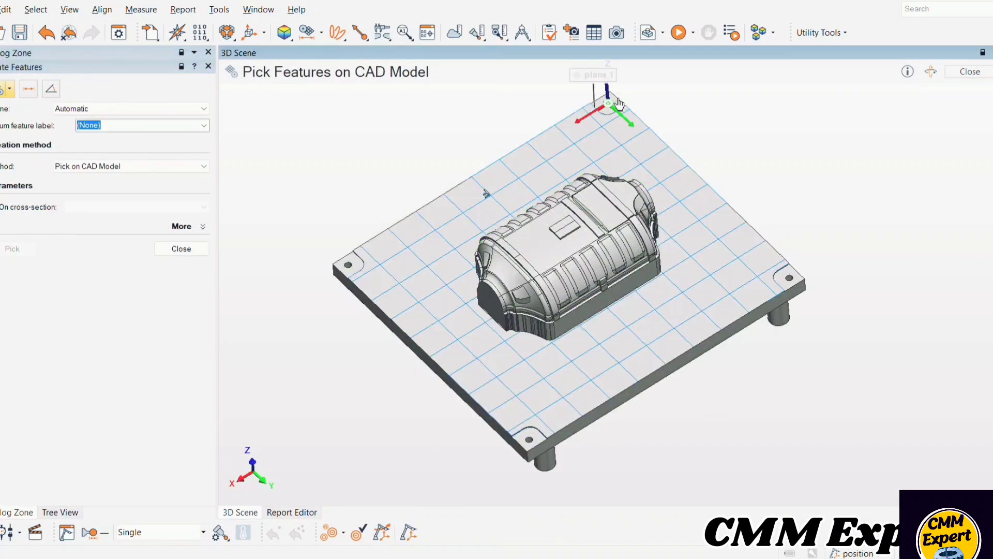
{"action": "scroll", "coordinate": [566, 324], "scroll_direction": "up", "scroll_amount": 10}
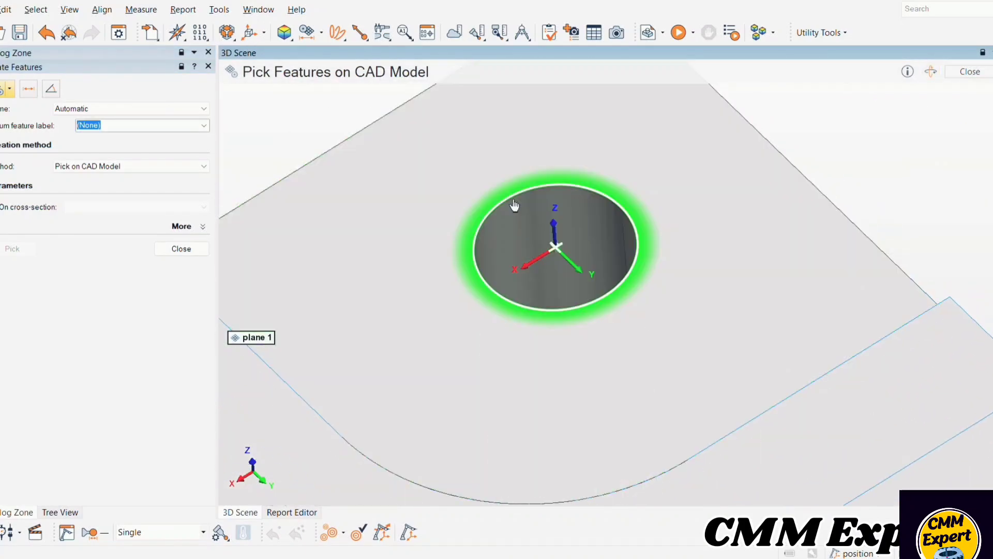
{"action": "scroll", "coordinate": [515, 207], "scroll_direction": "down", "scroll_amount": 5}
{"action": "scroll", "coordinate": [740, 317], "scroll_direction": "up", "scroll_amount": 5}
{"action": "scroll", "coordinate": [740, 317], "scroll_direction": "up", "scroll_amount": 5}
{"action": "left_click", "coordinate": [704, 298]}
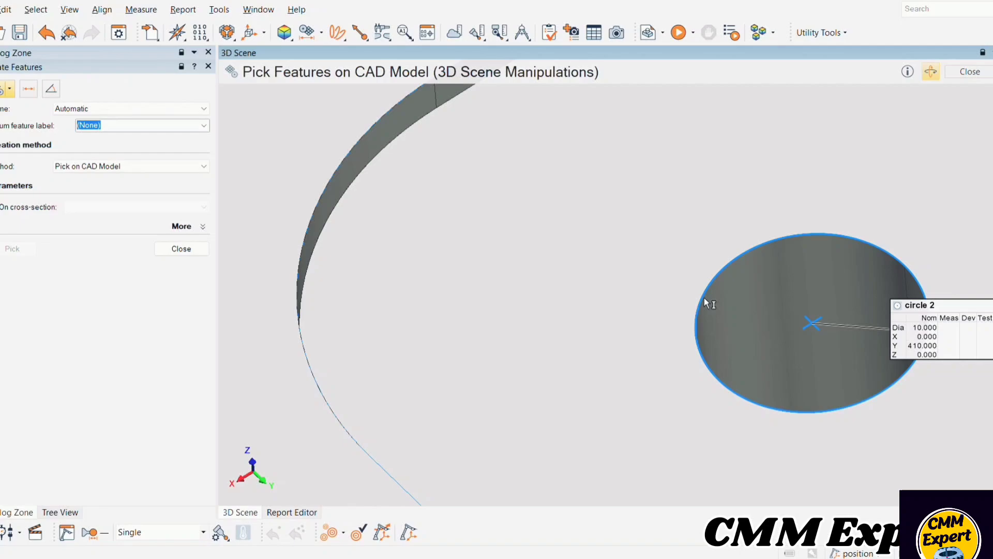
{"action": "scroll", "coordinate": [703, 298], "scroll_direction": "down", "scroll_amount": 5}
{"action": "scroll", "coordinate": [532, 367], "scroll_direction": "up", "scroll_amount": 5}
{"action": "scroll", "coordinate": [536, 365], "scroll_direction": "up", "scroll_amount": 3}
{"action": "scroll", "coordinate": [610, 316], "scroll_direction": "down", "scroll_amount": 5}
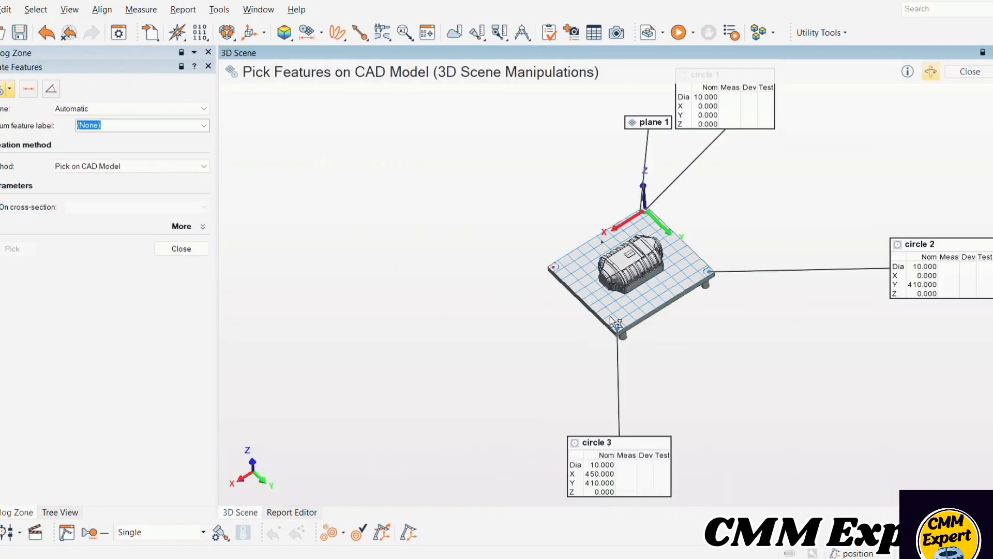
{"action": "scroll", "coordinate": [610, 316], "scroll_direction": "up", "scroll_amount": 5}
{"action": "scroll", "coordinate": [559, 386], "scroll_direction": "up", "scroll_amount": 3}
{"action": "scroll", "coordinate": [559, 386], "scroll_direction": "down", "scroll_amount": 5}
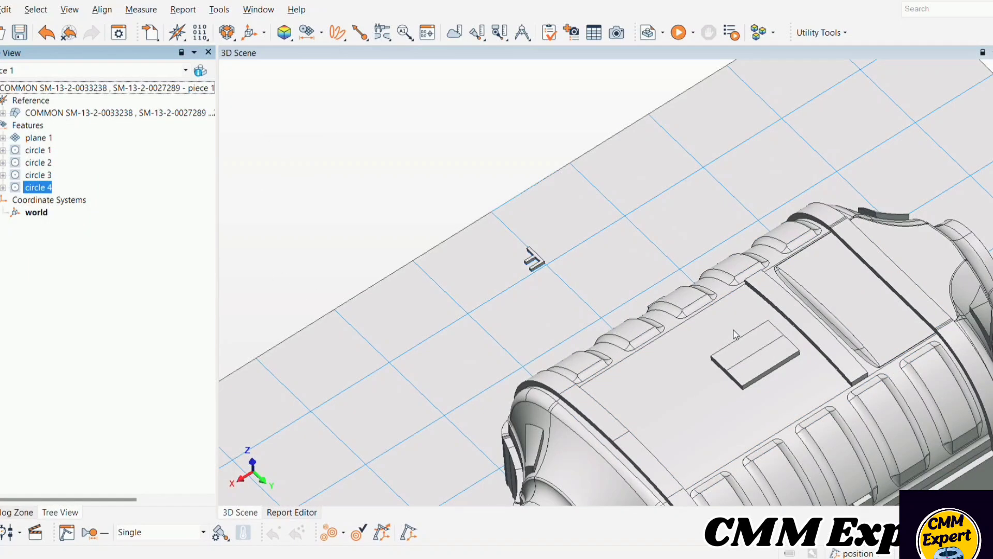
{"action": "scroll", "coordinate": [533, 255], "scroll_direction": "down", "scroll_amount": 5}
{"action": "left_click_drag", "start_coordinate": [37, 150], "coordinate": [37, 187]}
{"action": "left_click", "coordinate": [427, 32]}
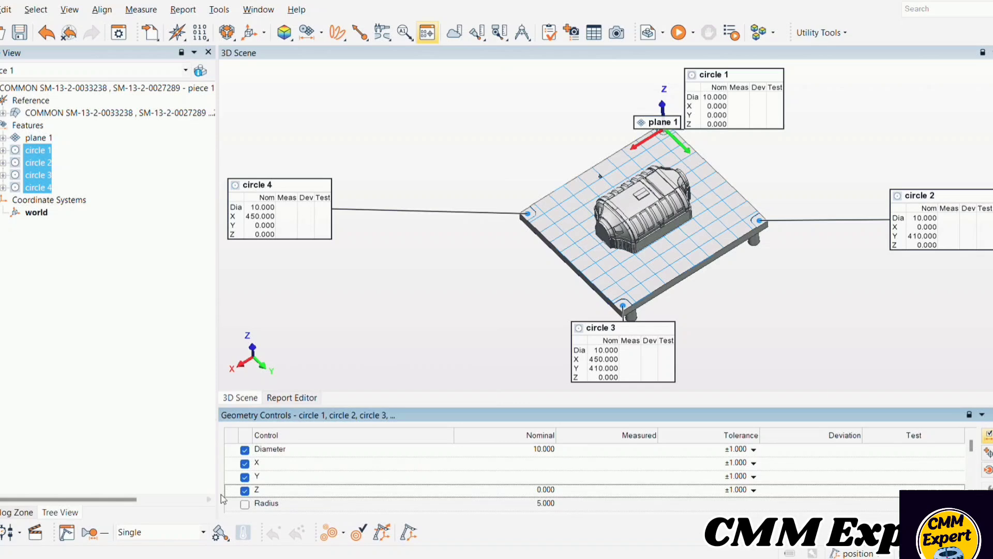
{"action": "left_click", "coordinate": [285, 464]}
{"action": "left_click", "coordinate": [666, 490], "text": "shift"}
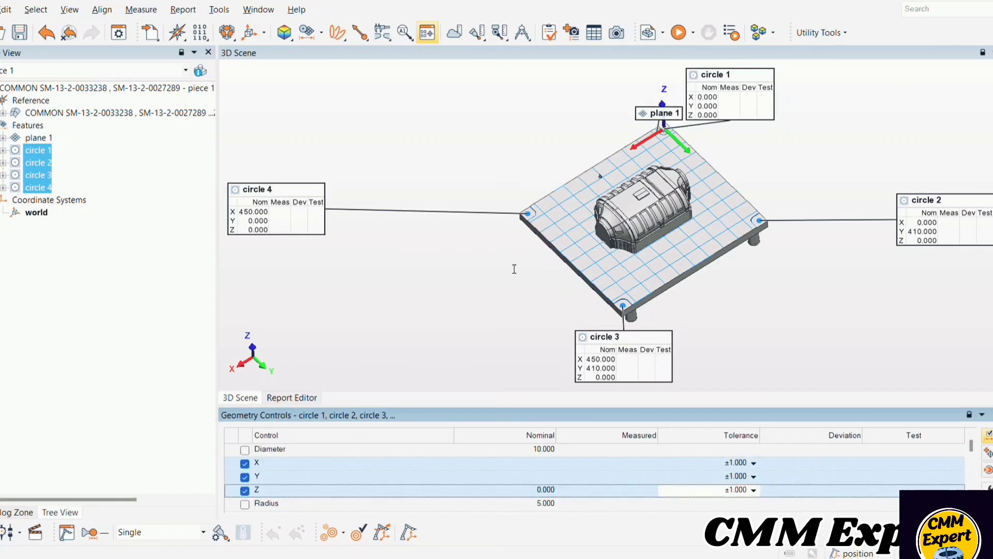
{"action": "type", "text": "0.2"}
{"action": "key", "text": "Return"}
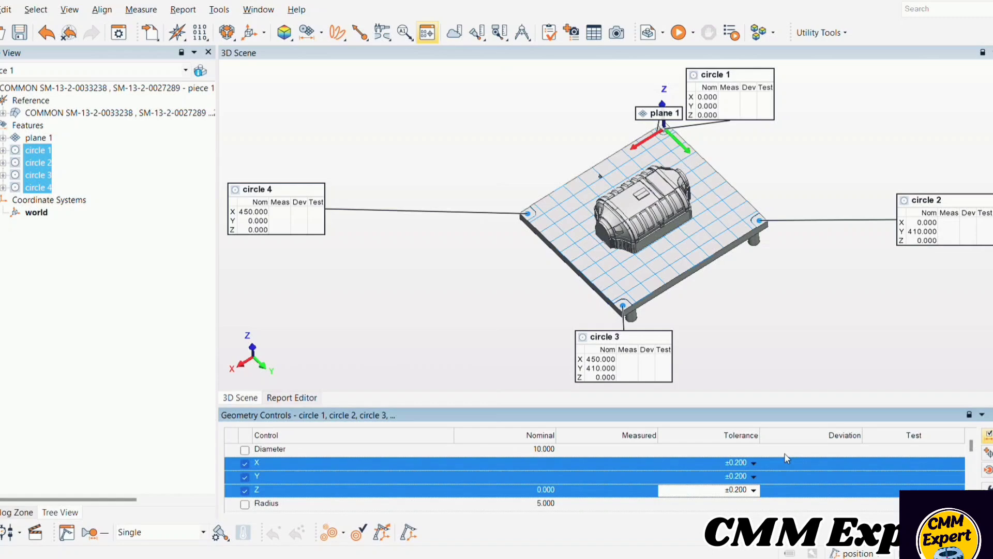
Add a 1.000 flatness control to plane 1
{"action": "left_click", "coordinate": [860, 382]}
{"action": "left_click", "coordinate": [55, 137]}
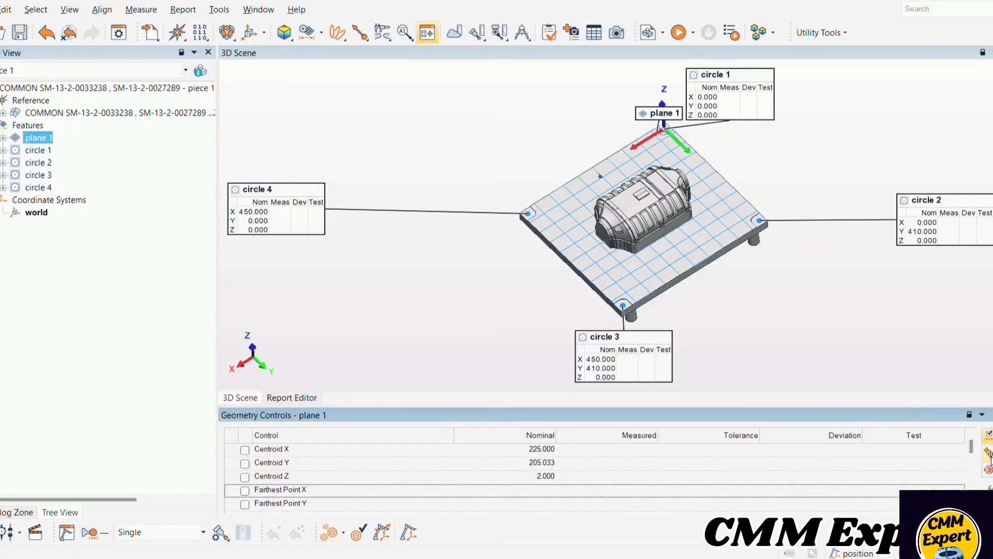
{"action": "left_click", "coordinate": [987, 450]}
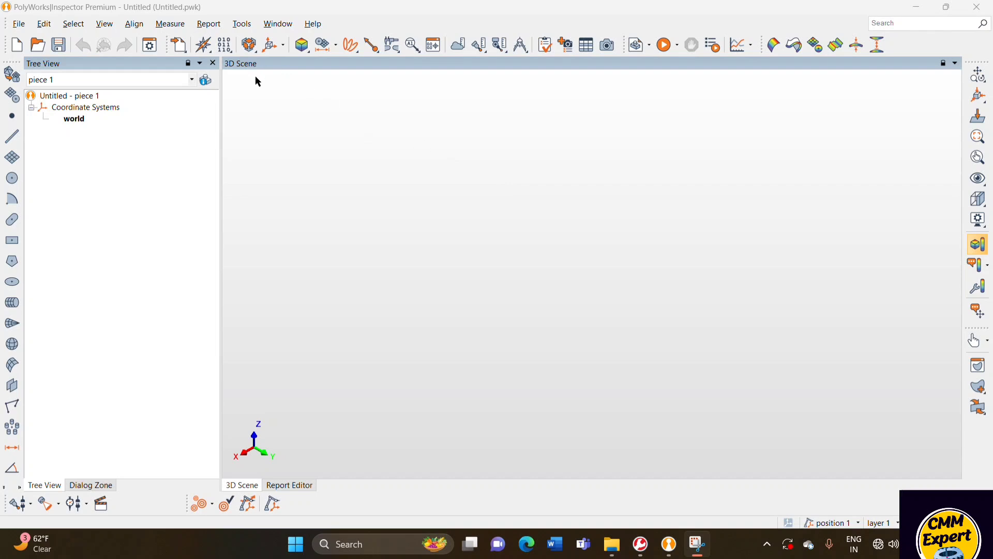
Import 19MM PLUG v1.stl from Downloads as a polygonal model in millimetres
{"action": "left_click", "coordinate": [179, 48]}
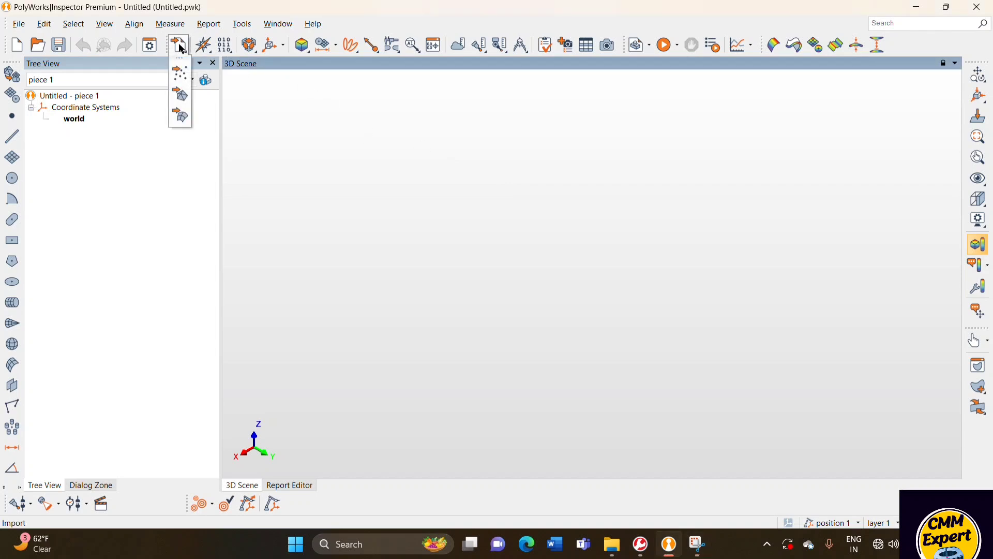
{"action": "left_click", "coordinate": [183, 98]}
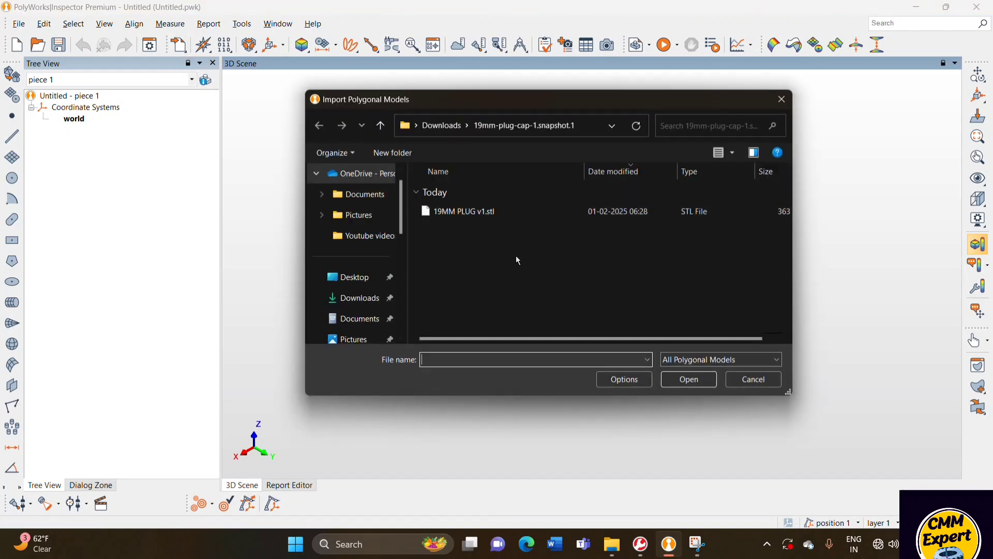
{"action": "mouse_move", "coordinate": [465, 212]}
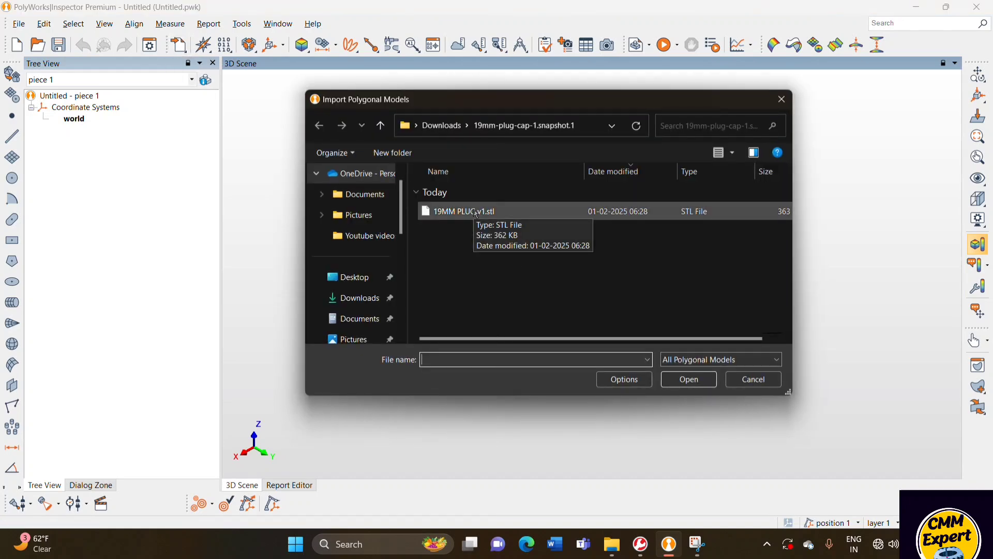
{"action": "left_click", "coordinate": [475, 213]}
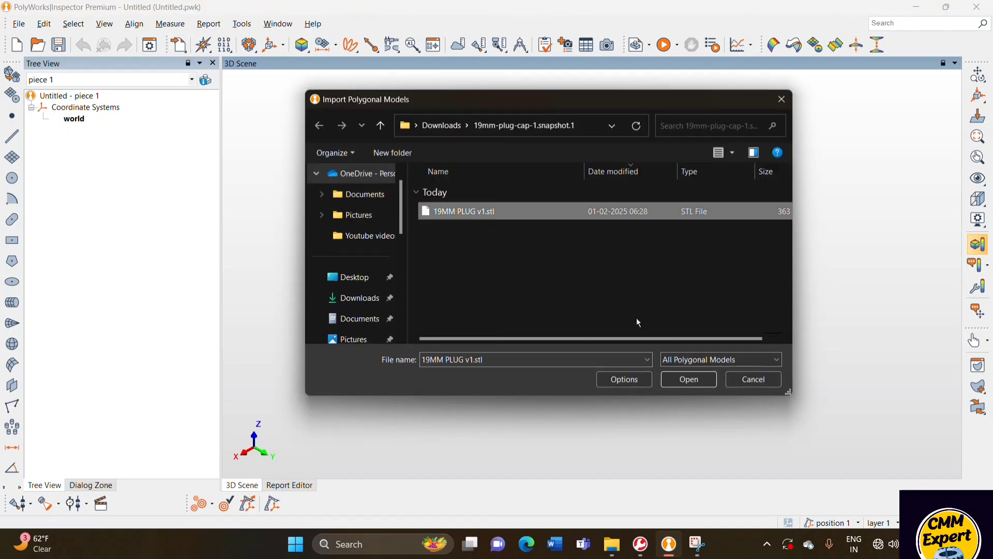
{"action": "left_click", "coordinate": [697, 380]}
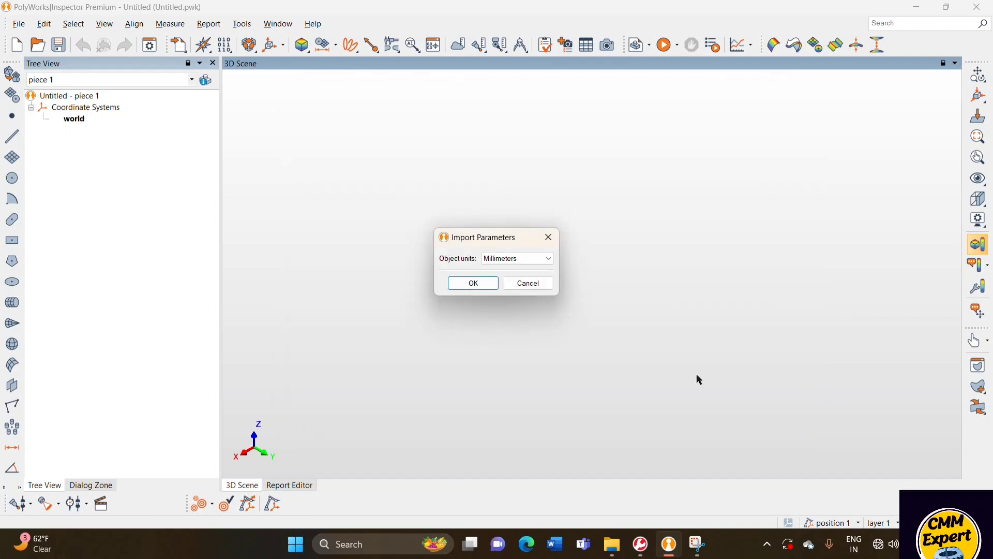
{"action": "left_click", "coordinate": [466, 284]}
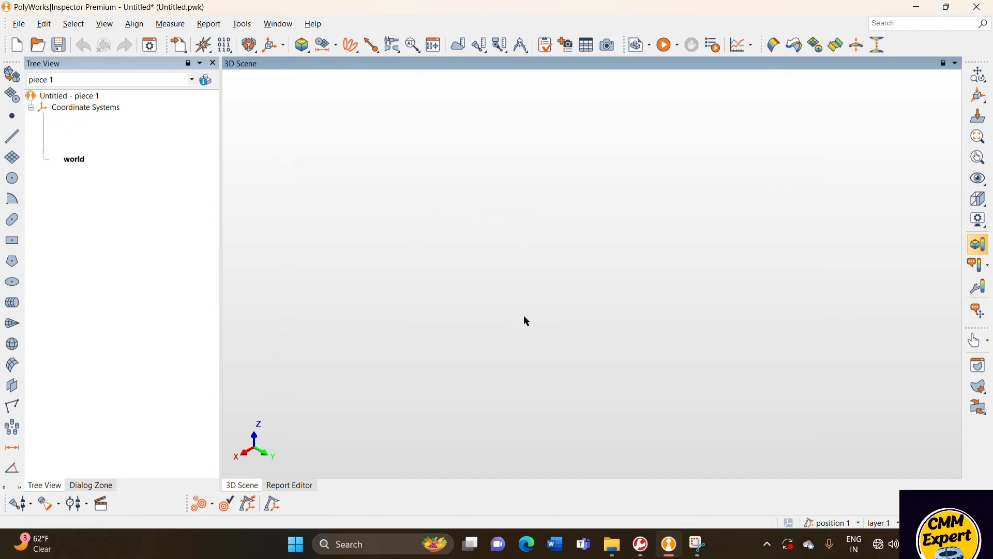
{"action": "mouse_move", "coordinate": [522, 316]}
{"action": "left_mouse_down"}
{"action": "mouse_move", "coordinate": [532, 247]}
{"action": "mouse_move", "coordinate": [557, 246]}
{"action": "mouse_move", "coordinate": [536, 287]}
{"action": "left_mouse_up"}
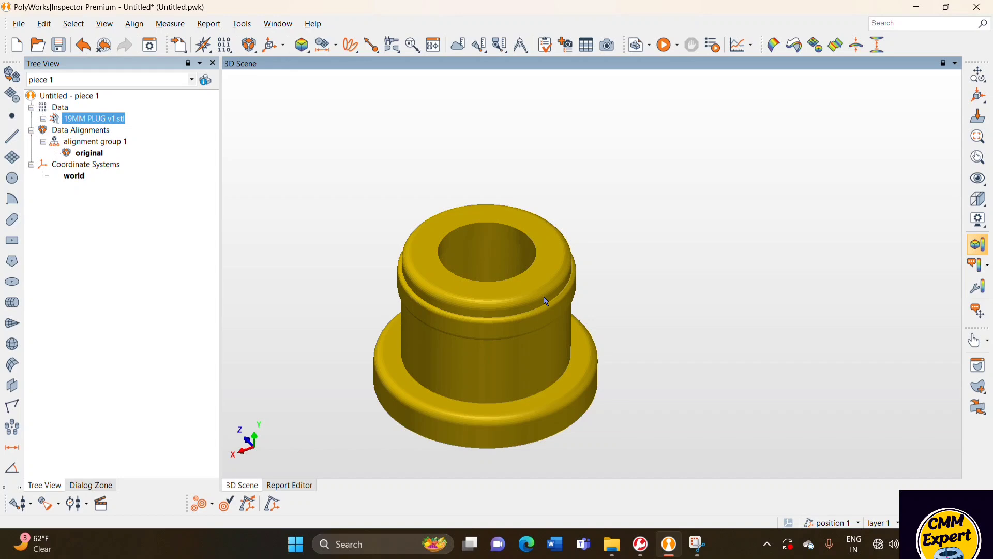
Orbit and shift the view to see the imported plug from the left
{"action": "left_click_drag", "start_coordinate": [551, 301], "coordinate": [560, 302]}
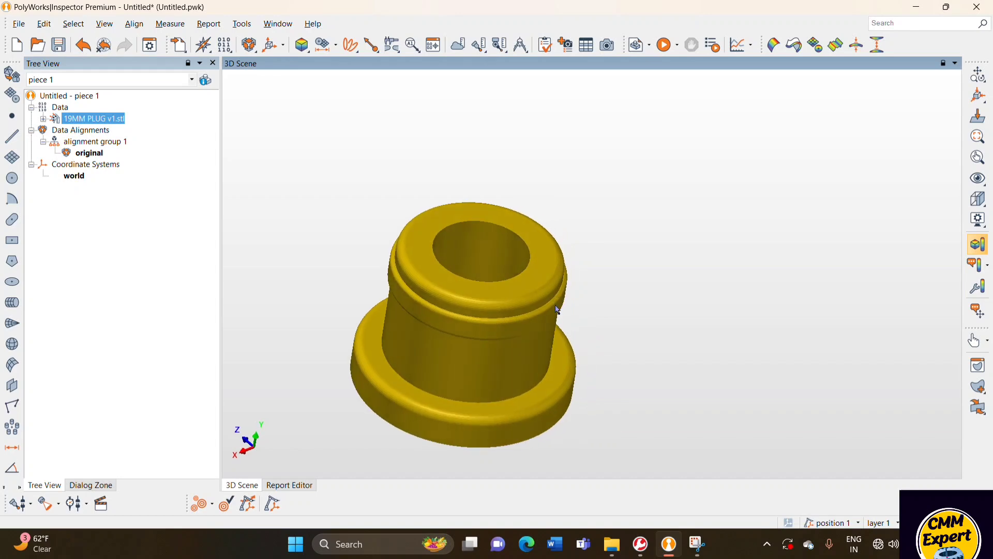
{"action": "middle_click_drag", "start_coordinate": [528, 314], "coordinate": [537, 318]}
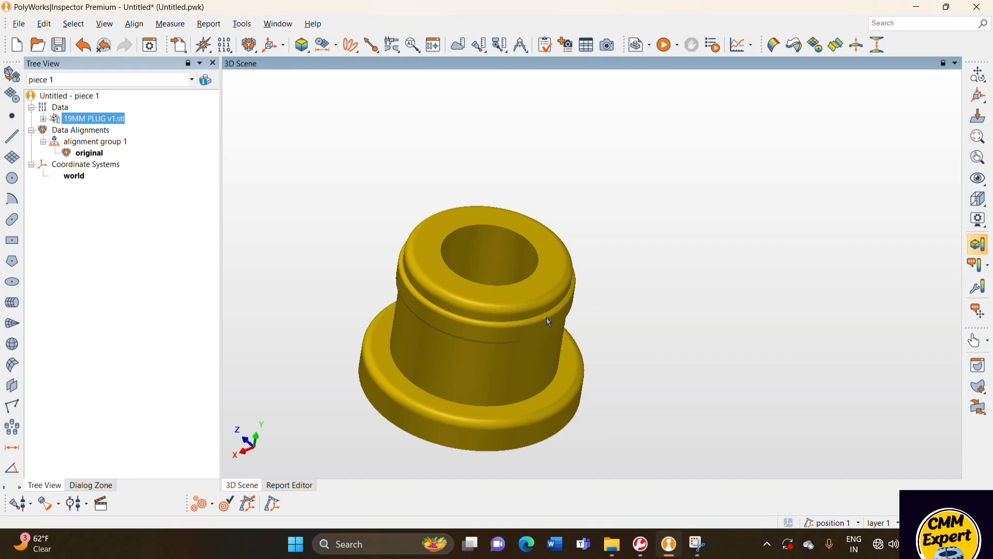
Extract plane 1 from eight detection zones around the plug's rim
{"action": "left_click", "coordinate": [11, 75]}
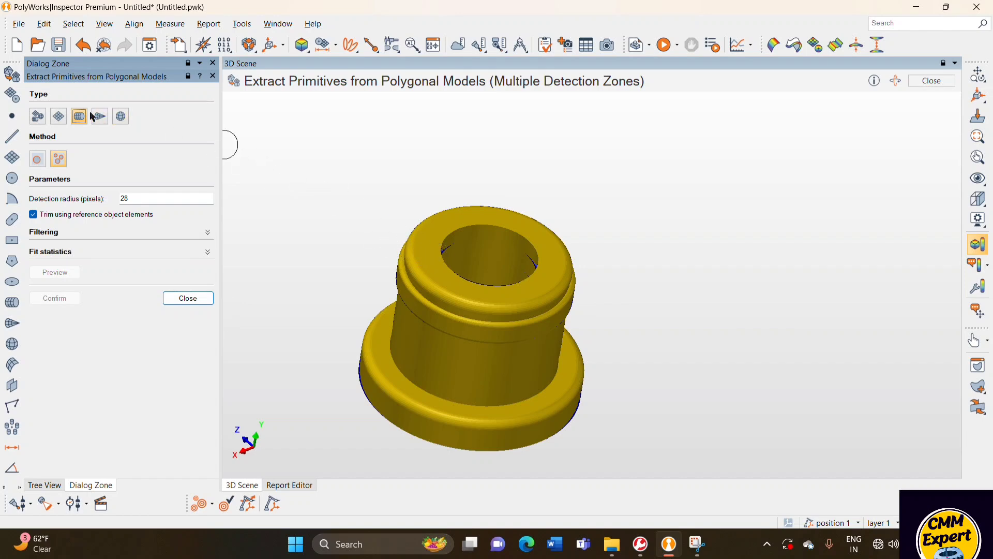
{"action": "left_click", "coordinate": [59, 116]}
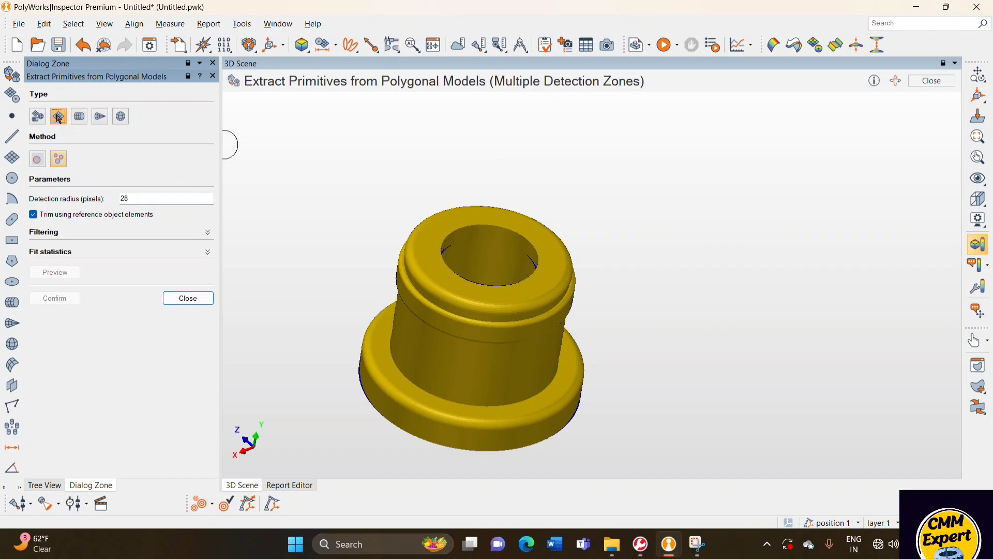
{"action": "left_click", "coordinate": [553, 255]}
{"action": "left_click", "coordinate": [515, 227]}
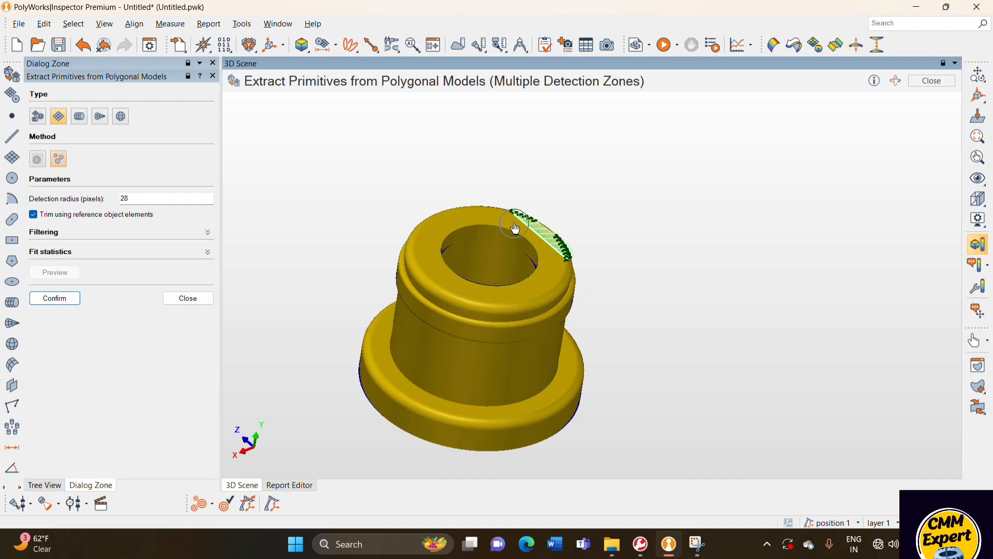
{"action": "scroll", "coordinate": [496, 260], "scroll_direction": "up", "scroll_amount": 2}
{"action": "scroll", "coordinate": [478, 265], "scroll_direction": "up", "scroll_amount": 2}
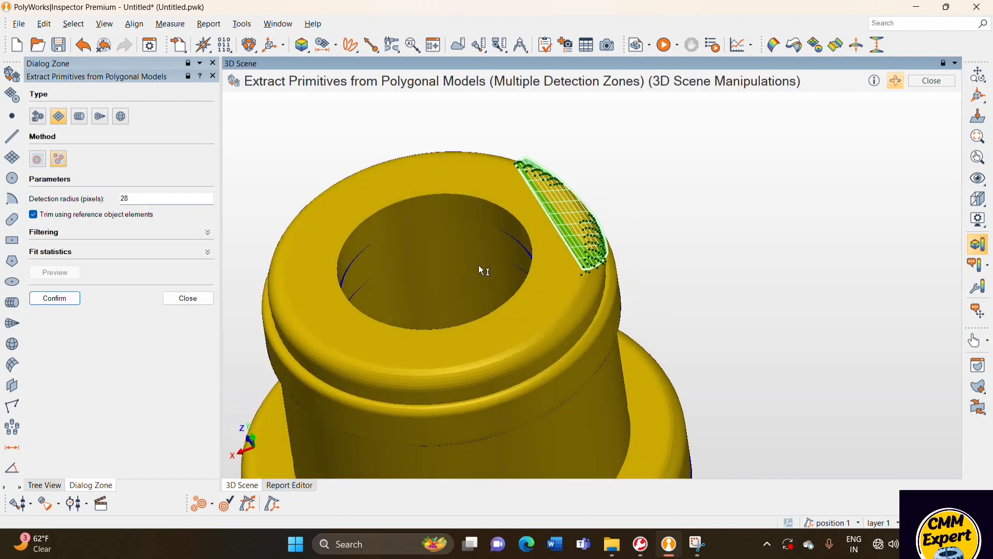
{"action": "left_click", "coordinate": [316, 221]}
{"action": "left_click", "coordinate": [334, 327]}
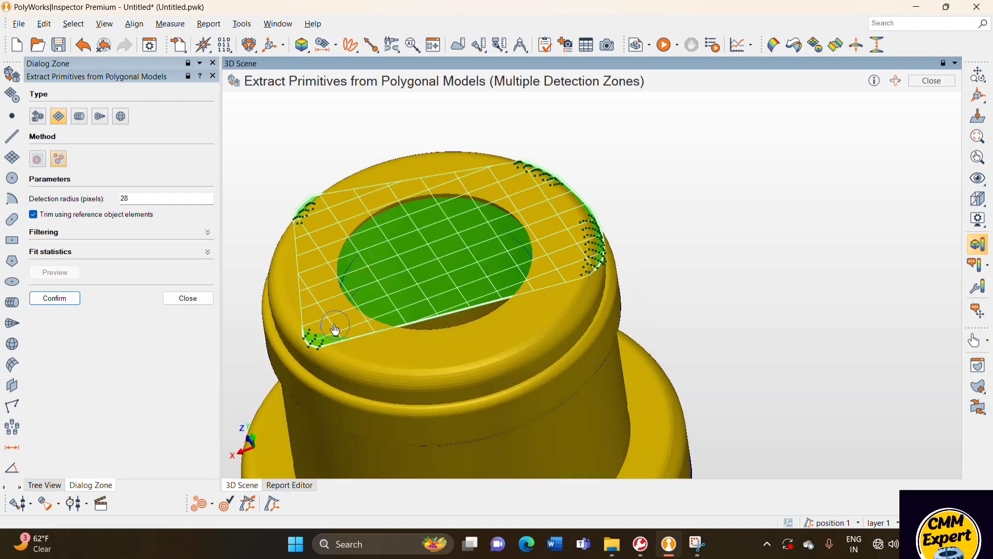
{"action": "left_click", "coordinate": [450, 357]}
{"action": "left_click", "coordinate": [538, 325]}
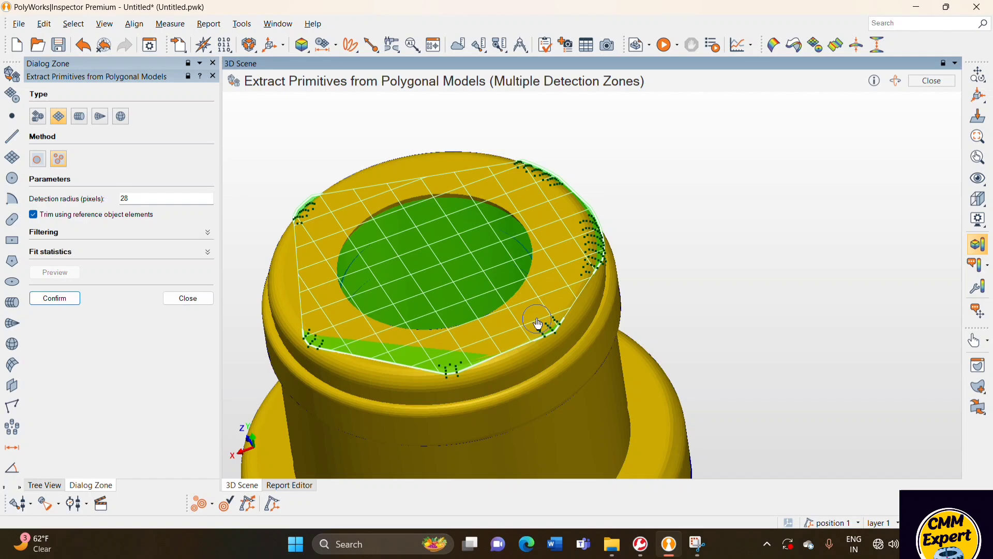
{"action": "left_click", "coordinate": [415, 174]}
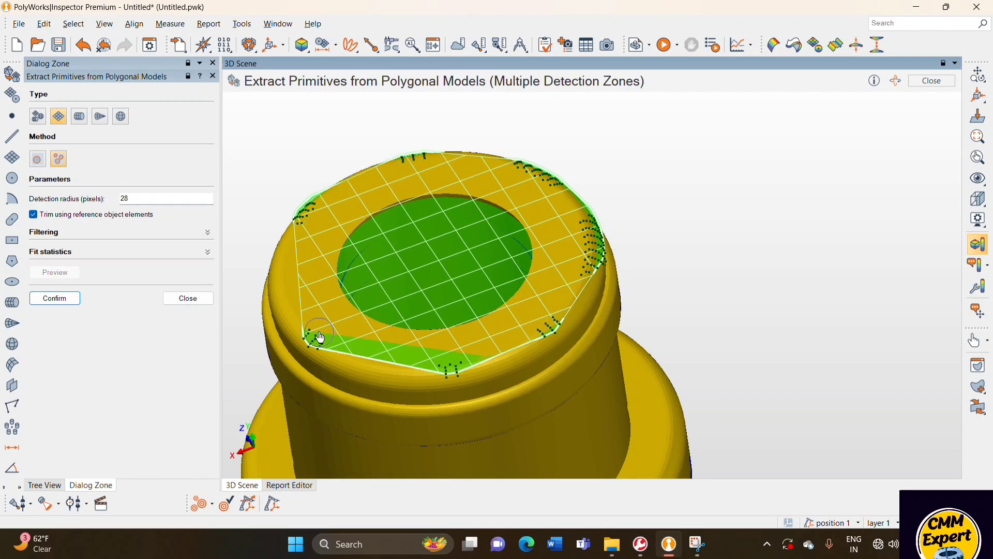
{"action": "left_click", "coordinate": [280, 283]}
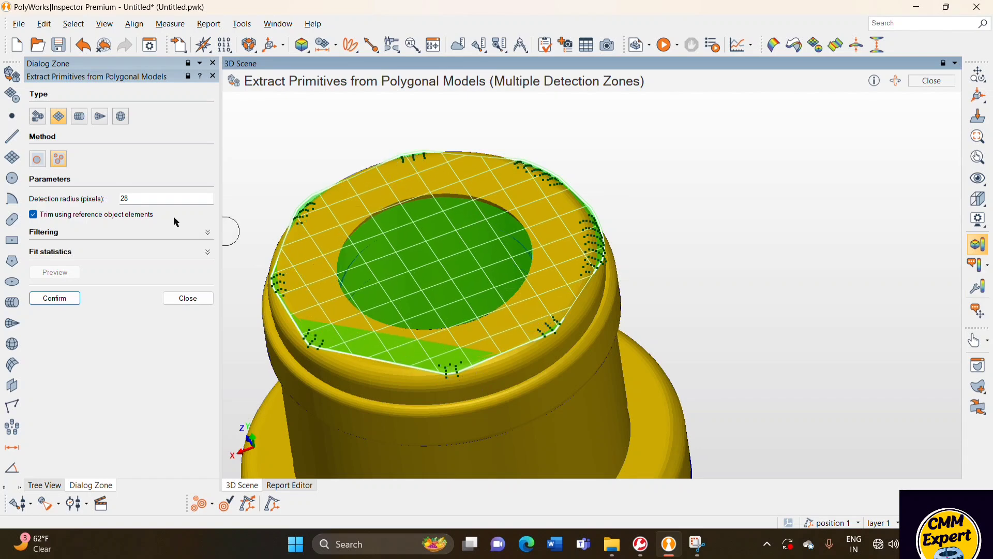
{"action": "left_click", "coordinate": [47, 299]}
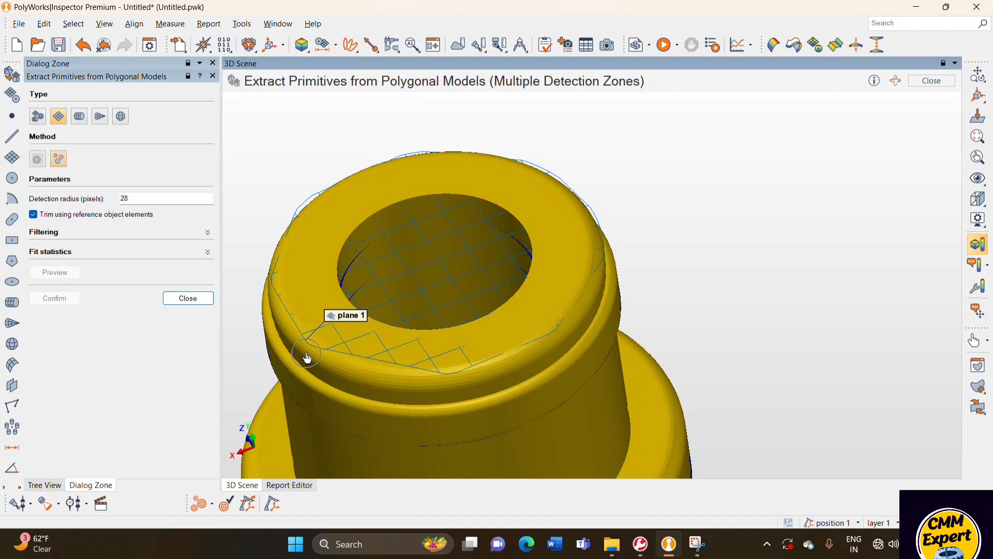
{"action": "left_click", "coordinate": [189, 298]}
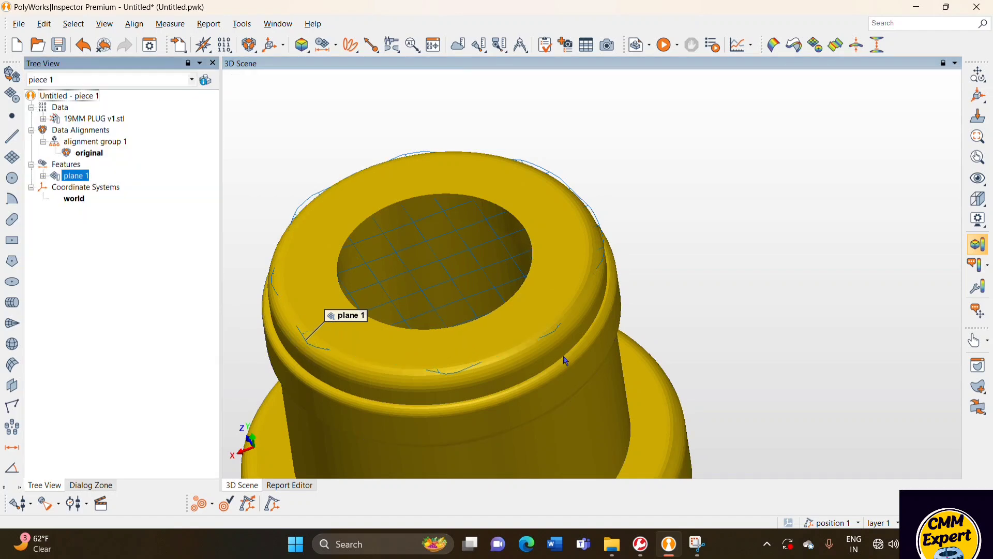
{"action": "scroll", "coordinate": [569, 344], "scroll_direction": "up", "scroll_amount": 3}
Delete the rim plane and refit plane 1 to the plug's flat top face
{"action": "key", "text": "Delete"}
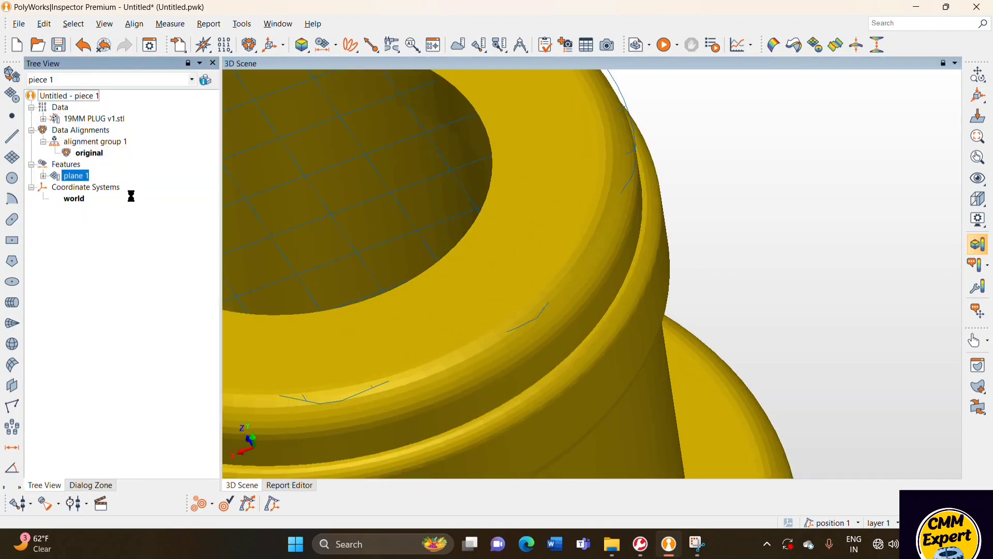
{"action": "left_click", "coordinate": [12, 74]}
{"action": "left_click", "coordinate": [548, 185]}
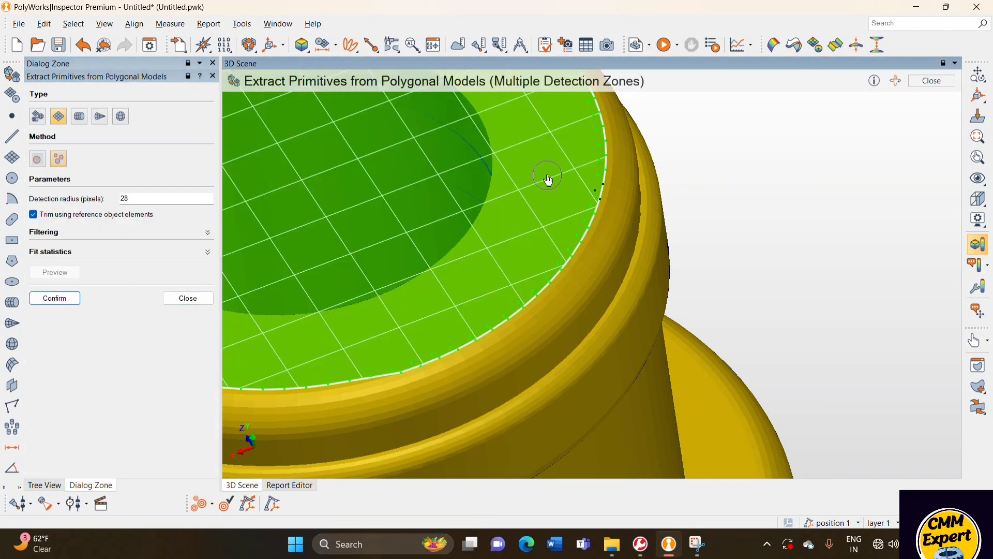
{"action": "key", "text": "space"}
{"action": "scroll", "coordinate": [544, 182], "scroll_direction": "down", "scroll_amount": 3}
{"action": "left_click_drag", "start_coordinate": [544, 182], "coordinate": [527, 206]}
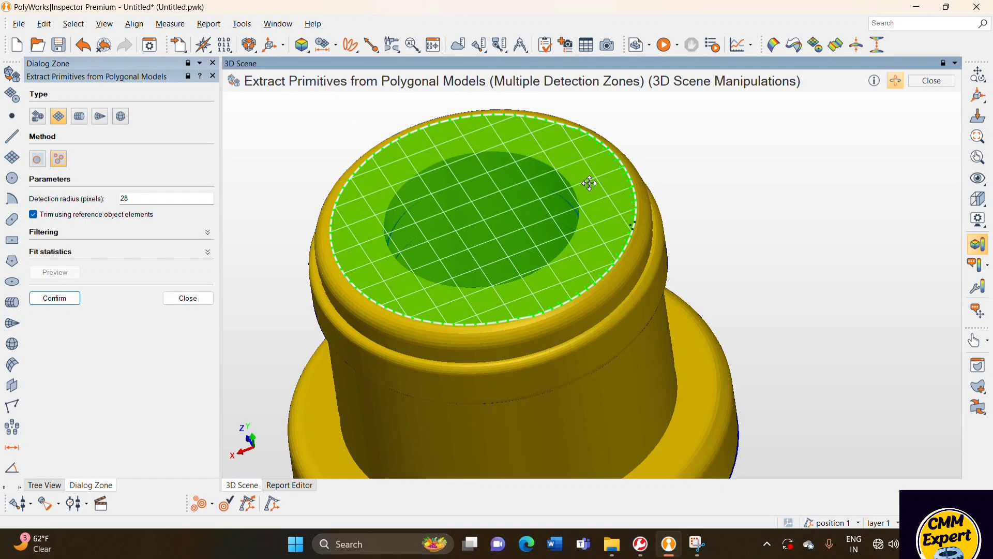
{"action": "left_click_drag", "start_coordinate": [631, 163], "coordinate": [523, 157]}
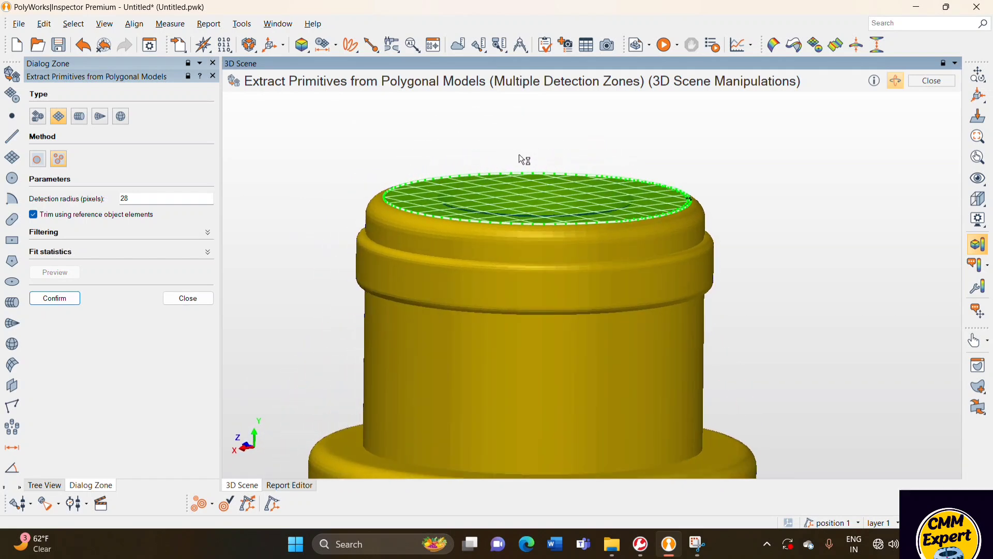
{"action": "left_click", "coordinate": [47, 300]}
{"action": "scroll", "coordinate": [482, 192], "scroll_direction": "up", "scroll_amount": 1}
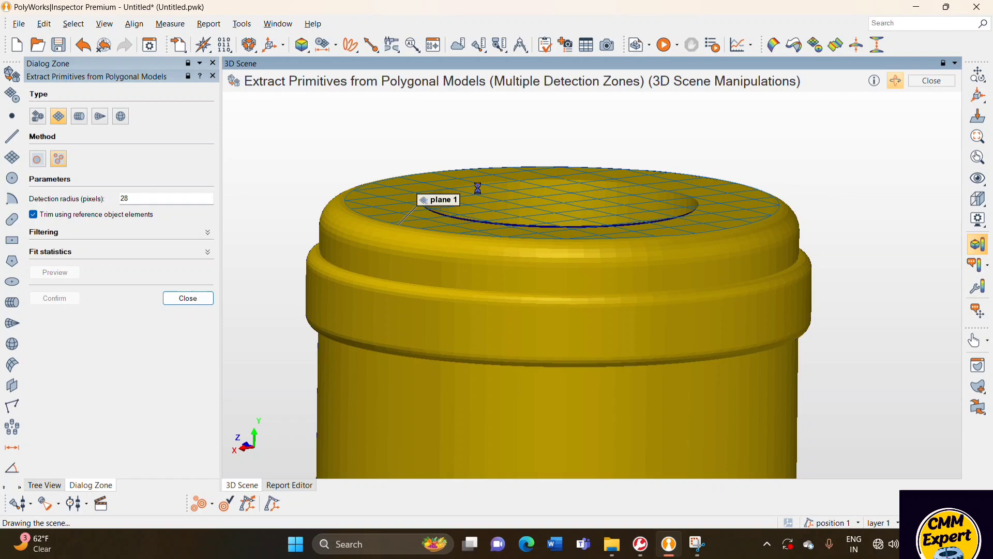
{"action": "scroll", "coordinate": [489, 201], "scroll_direction": "up", "scroll_amount": 1}
{"action": "scroll", "coordinate": [523, 239], "scroll_direction": "up", "scroll_amount": 1}
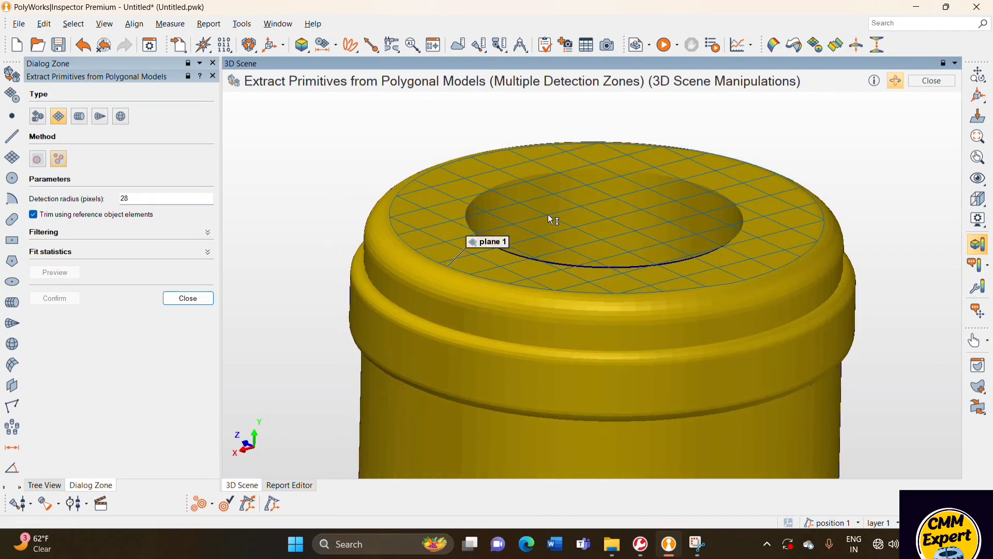
{"action": "scroll", "coordinate": [553, 183], "scroll_direction": "up", "scroll_amount": 1}
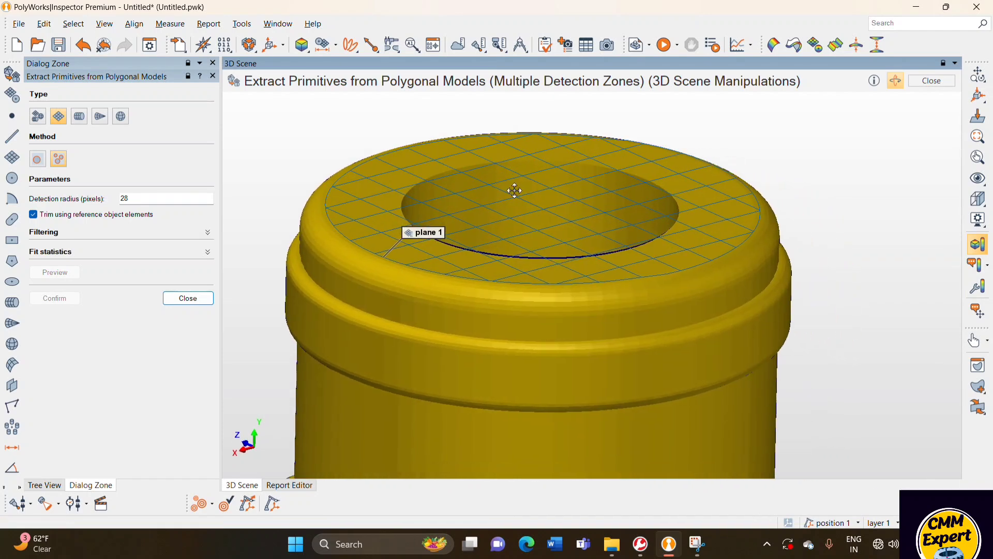
{"action": "scroll", "coordinate": [513, 191], "scroll_direction": "down", "scroll_amount": 1}
{"action": "mouse_move", "coordinate": [522, 211]}
{"action": "left_mouse_down"}
{"action": "mouse_move", "coordinate": [512, 218]}
{"action": "mouse_move", "coordinate": [525, 229]}
{"action": "mouse_move", "coordinate": [510, 261]}
{"action": "mouse_move", "coordinate": [500, 262]}
{"action": "mouse_move", "coordinate": [510, 262]}
{"action": "mouse_move", "coordinate": [459, 208]}
{"action": "left_mouse_up"}
{"action": "left_click", "coordinate": [187, 298]}
{"action": "scroll", "coordinate": [532, 301], "scroll_direction": "down", "scroll_amount": 1}
{"action": "scroll", "coordinate": [531, 302], "scroll_direction": "up", "scroll_amount": 1}
{"action": "scroll", "coordinate": [523, 207], "scroll_direction": "down", "scroll_amount": 2}
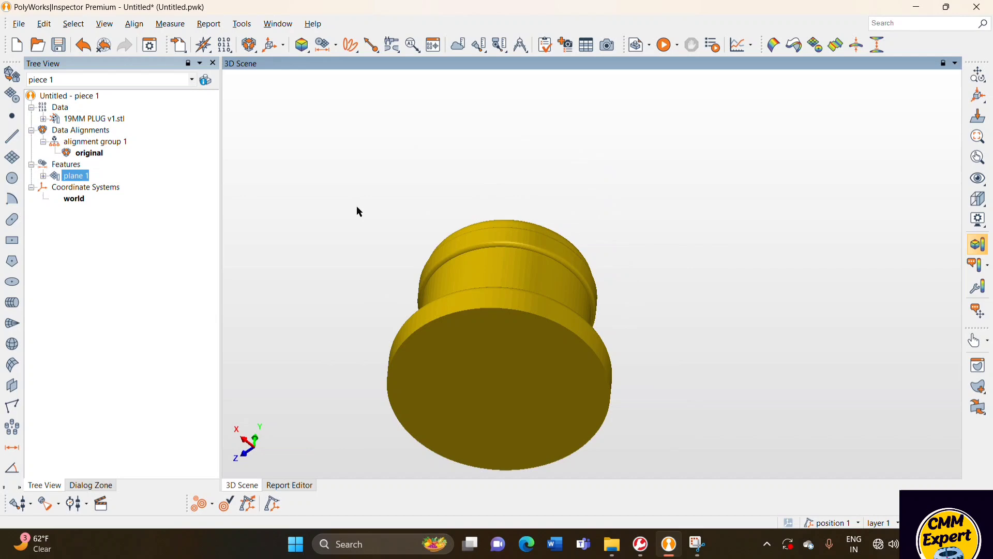
Extract plane 2 from six detection zones across the plug's bottom face
{"action": "left_click", "coordinate": [11, 75]}
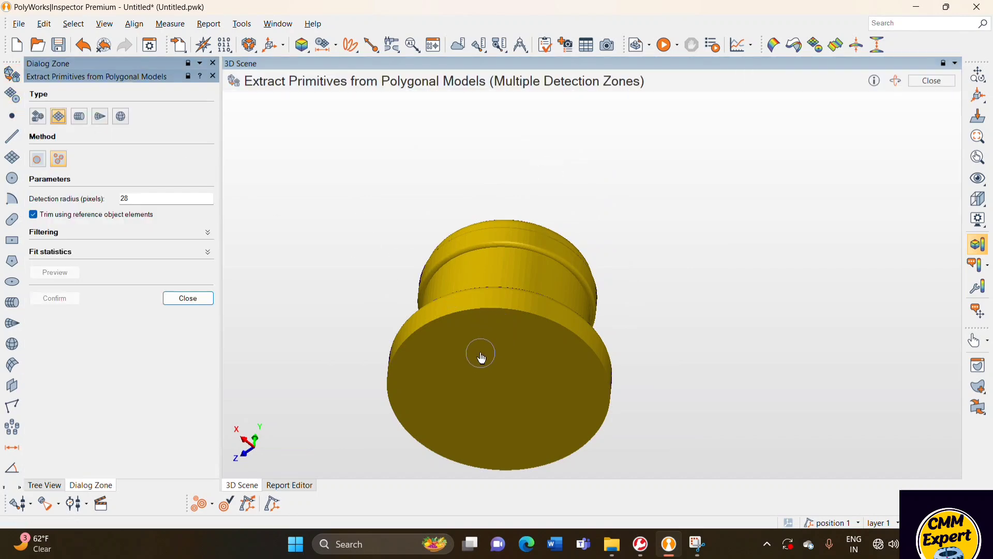
{"action": "left_click_drag", "start_coordinate": [496, 344], "coordinate": [549, 355]}
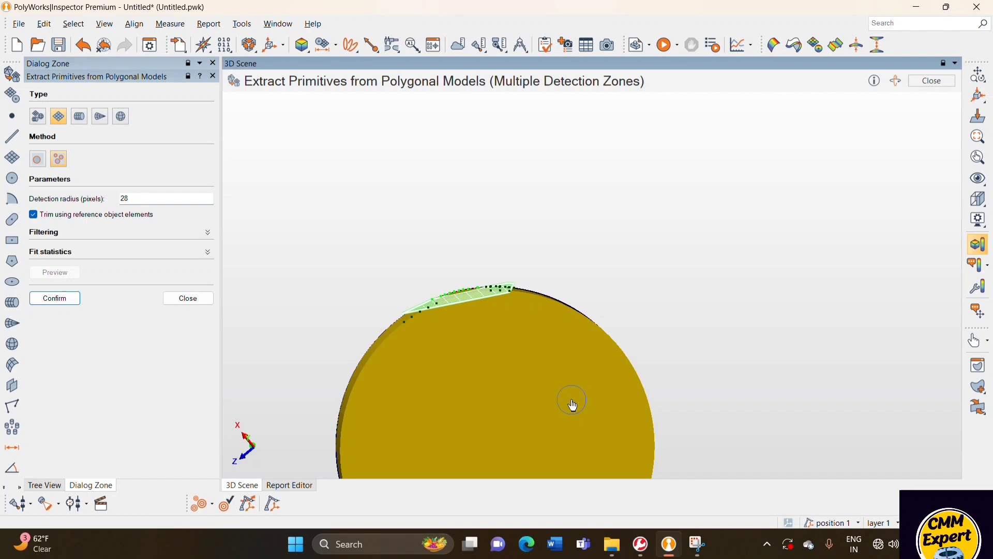
{"action": "scroll", "coordinate": [565, 392], "scroll_direction": "down", "scroll_amount": 5}
{"action": "middle_click_drag", "start_coordinate": [565, 392], "coordinate": [566, 323]}
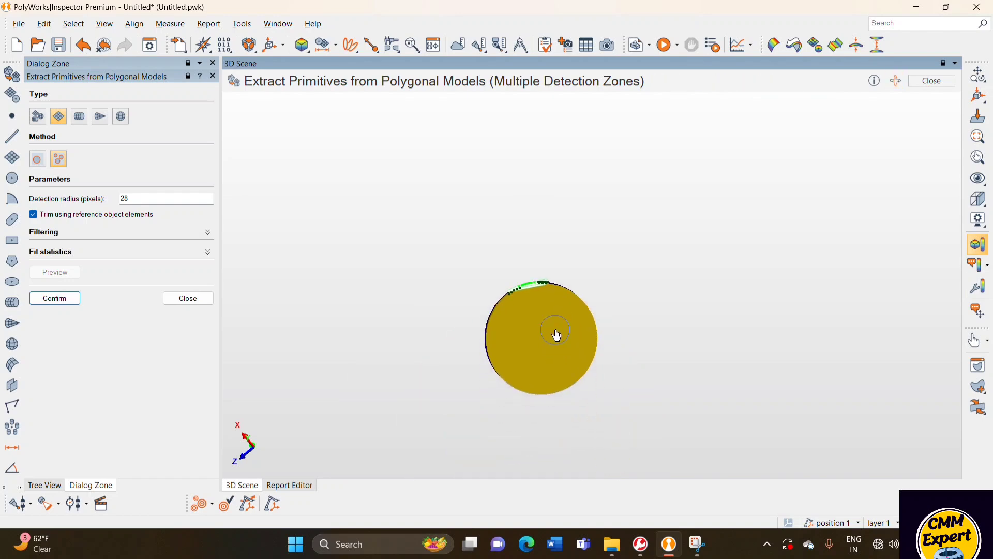
{"action": "left_click", "coordinate": [548, 390]}
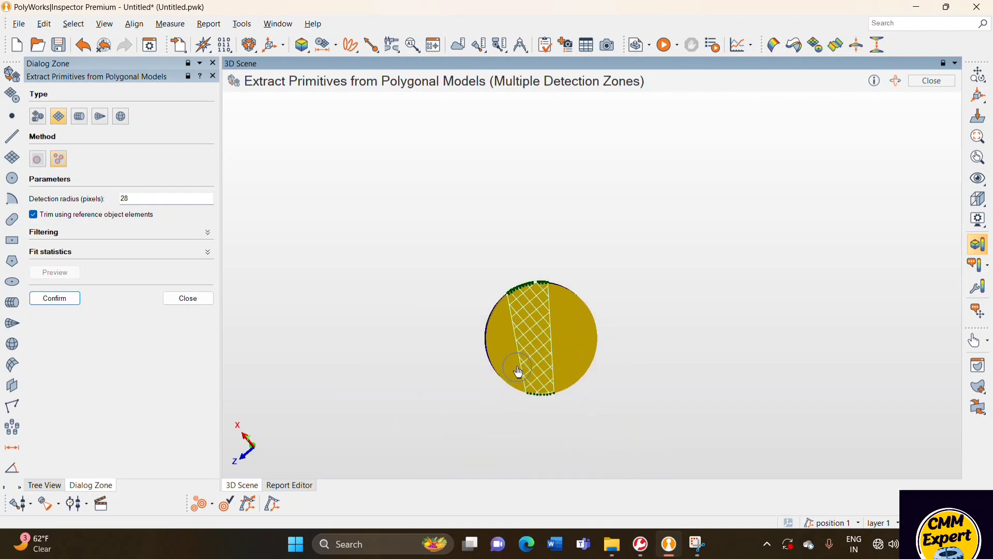
{"action": "left_click", "coordinate": [578, 353]}
{"action": "left_click", "coordinate": [500, 345]}
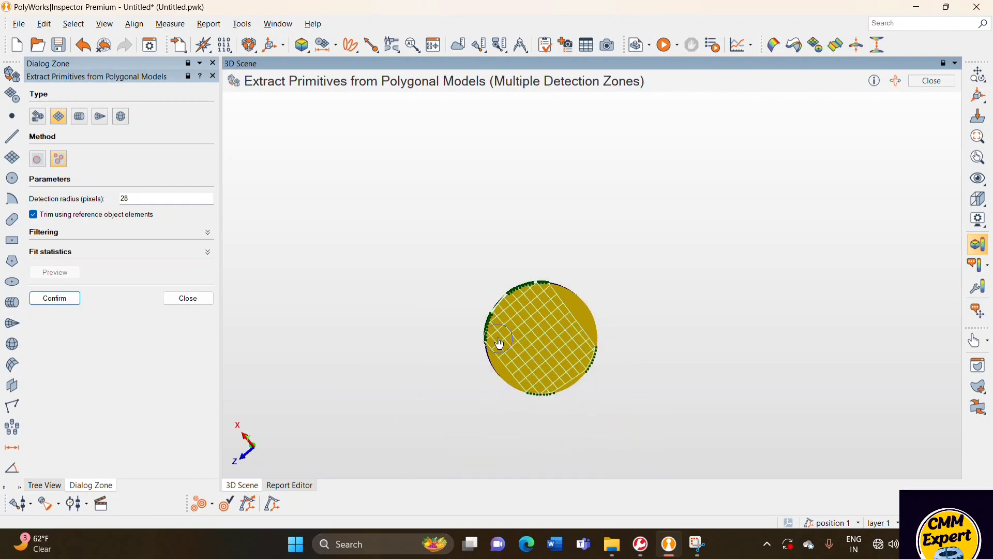
{"action": "left_click", "coordinate": [572, 311]}
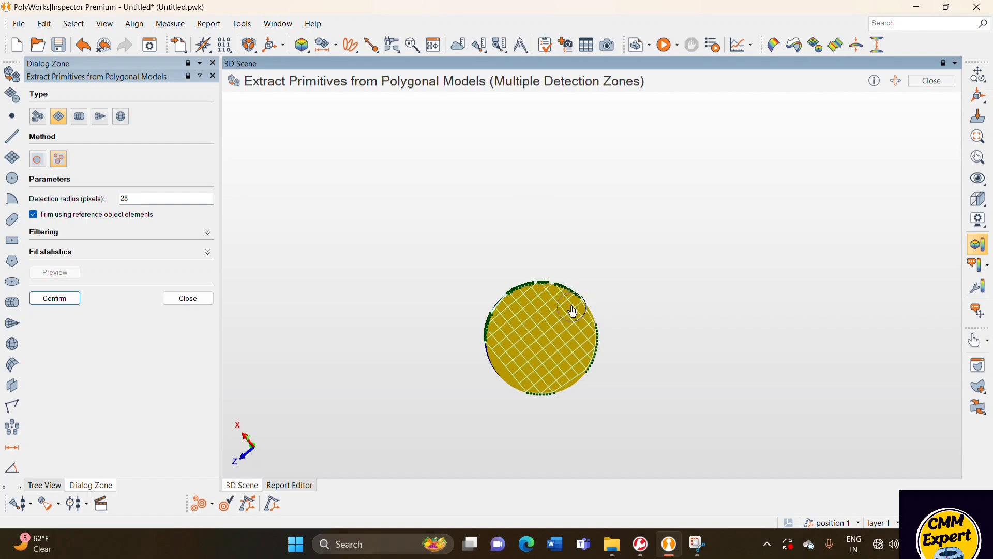
{"action": "left_click", "coordinate": [499, 370]}
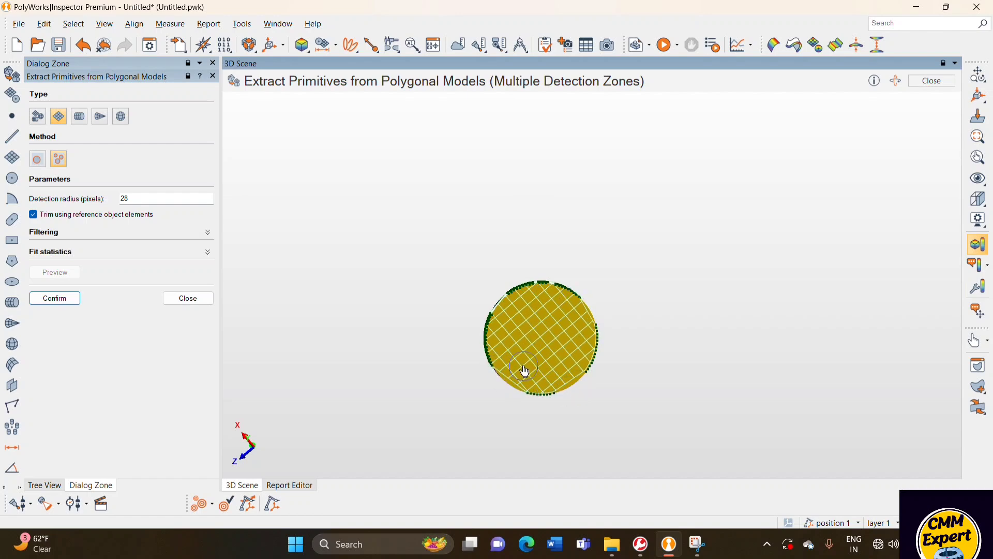
{"action": "left_click", "coordinate": [535, 317]}
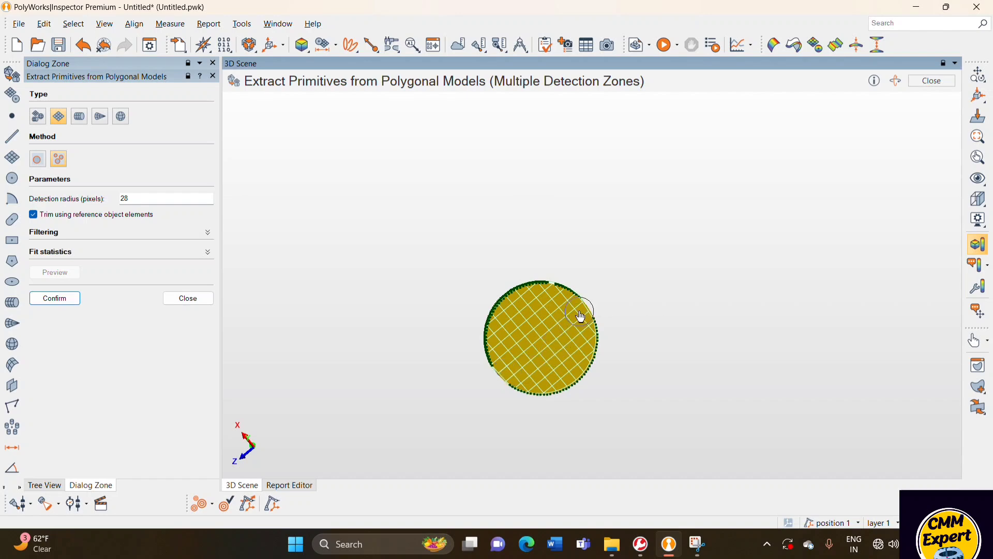
{"action": "left_click", "coordinate": [62, 301]}
{"action": "left_click", "coordinate": [204, 298]}
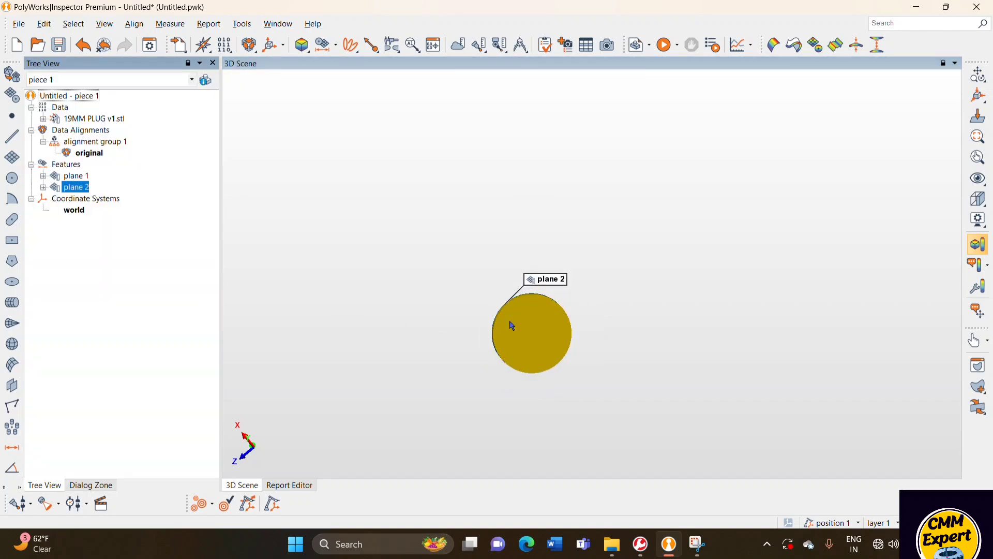
{"action": "mouse_move", "coordinate": [510, 326]}
{"action": "left_mouse_down"}
{"action": "mouse_move", "coordinate": [543, 383]}
{"action": "mouse_move", "coordinate": [538, 297]}
{"action": "left_mouse_up"}
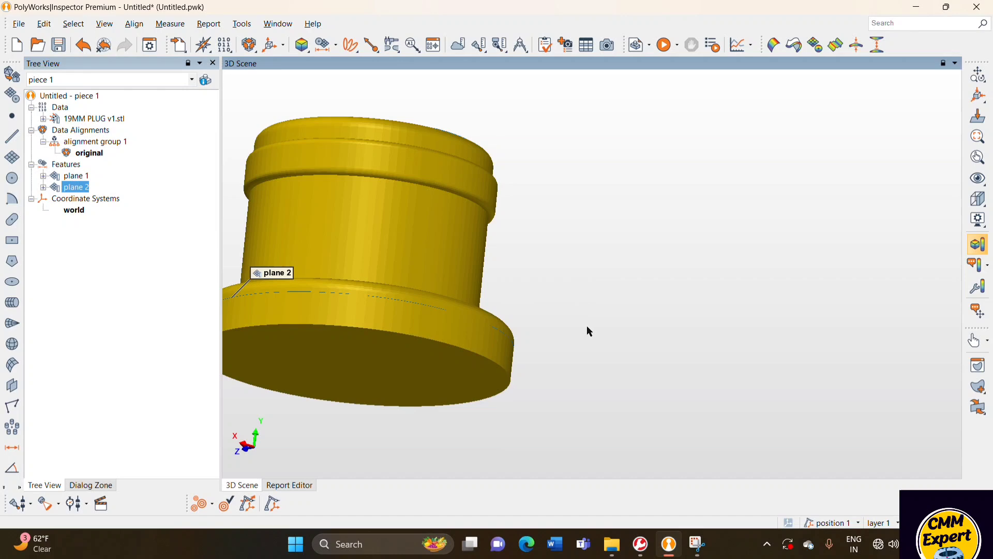
{"action": "scroll", "coordinate": [588, 331], "scroll_direction": "up", "scroll_amount": 3}
{"action": "scroll", "coordinate": [473, 328], "scroll_direction": "up", "scroll_amount": 1}
Switch extraction type to Cylinder and fit cylinder 1 to the flange, diameter 24.380
{"action": "left_click", "coordinate": [12, 74]}
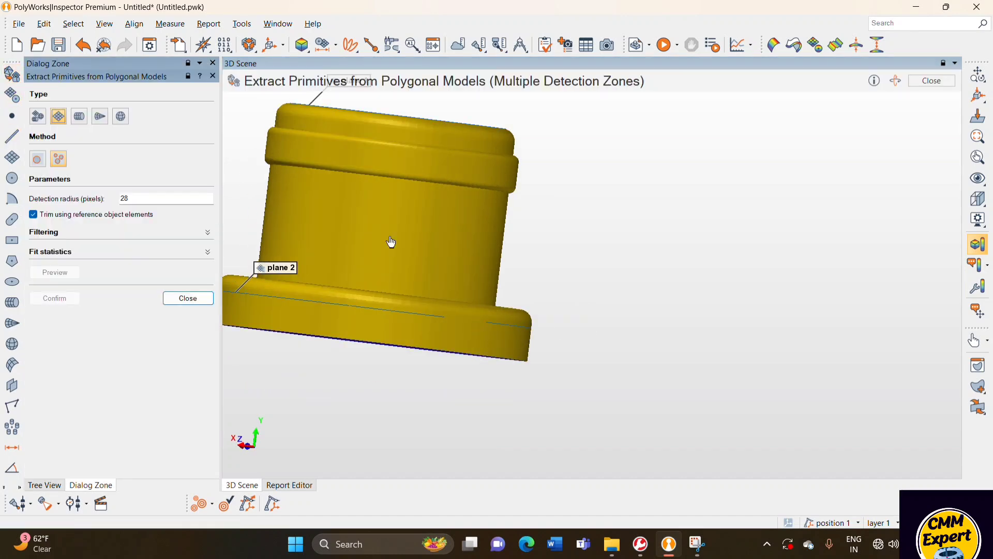
{"action": "mouse_move", "coordinate": [419, 330]}
{"action": "left_mouse_down"}
{"action": "mouse_move", "coordinate": [306, 318]}
{"action": "mouse_move", "coordinate": [516, 337]}
{"action": "left_mouse_up"}
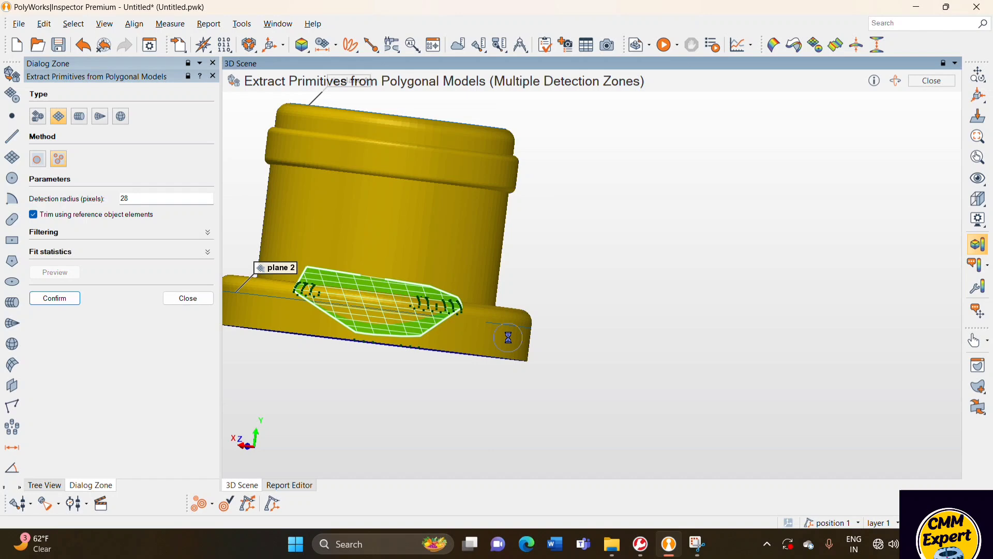
{"action": "mouse_move", "coordinate": [517, 337]}
{"action": "middle_mouse_down"}
{"action": "mouse_move", "coordinate": [496, 345]}
{"action": "mouse_move", "coordinate": [532, 351]}
{"action": "middle_mouse_up"}
{"action": "scroll", "coordinate": [455, 336], "scroll_direction": "down", "scroll_amount": 2}
{"action": "scroll", "coordinate": [533, 351], "scroll_direction": "up", "scroll_amount": 2}
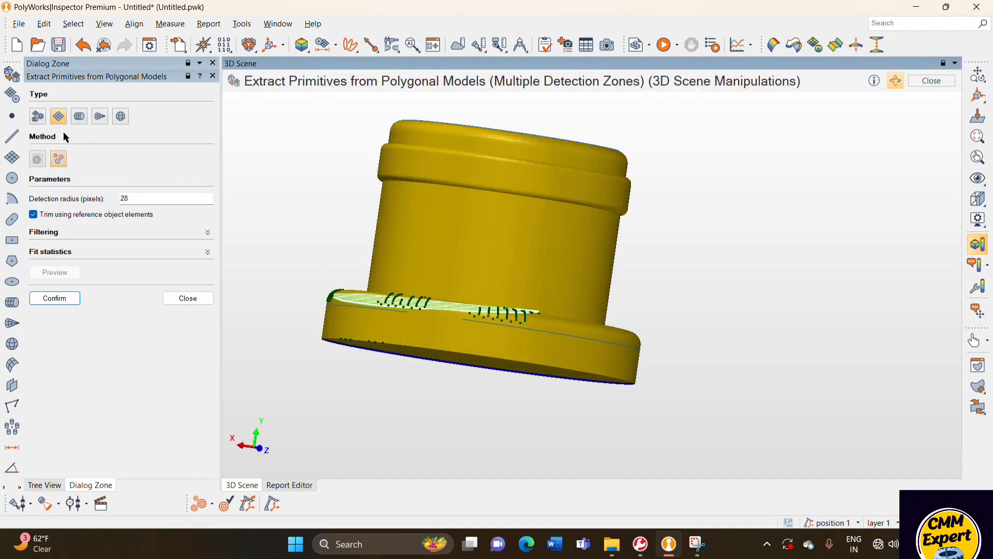
{"action": "left_click", "coordinate": [80, 117]}
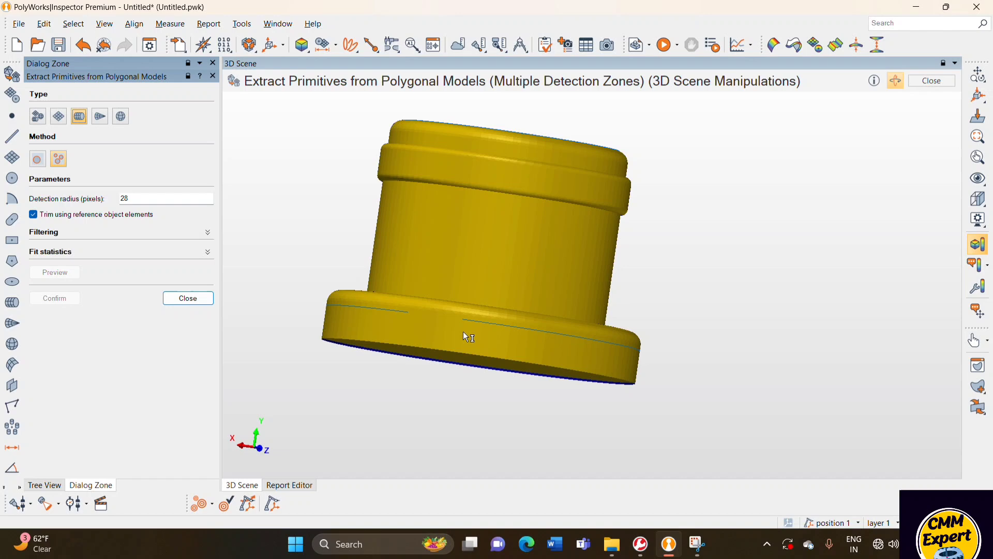
{"action": "left_click", "coordinate": [486, 348]}
{"action": "scroll", "coordinate": [565, 361], "scroll_direction": "down", "scroll_amount": 2}
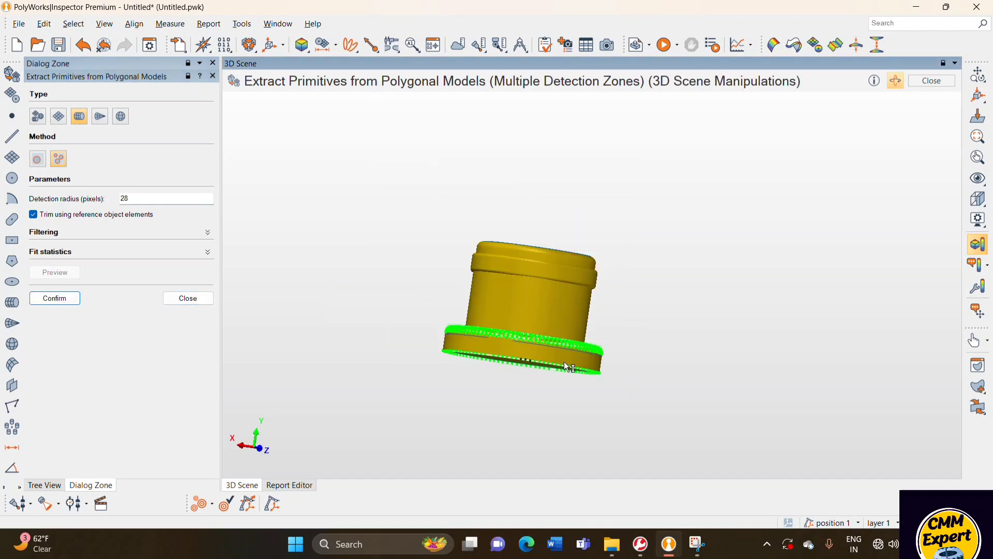
{"action": "middle_click_drag", "start_coordinate": [566, 366], "coordinate": [566, 399]}
{"action": "left_click", "coordinate": [54, 298]}
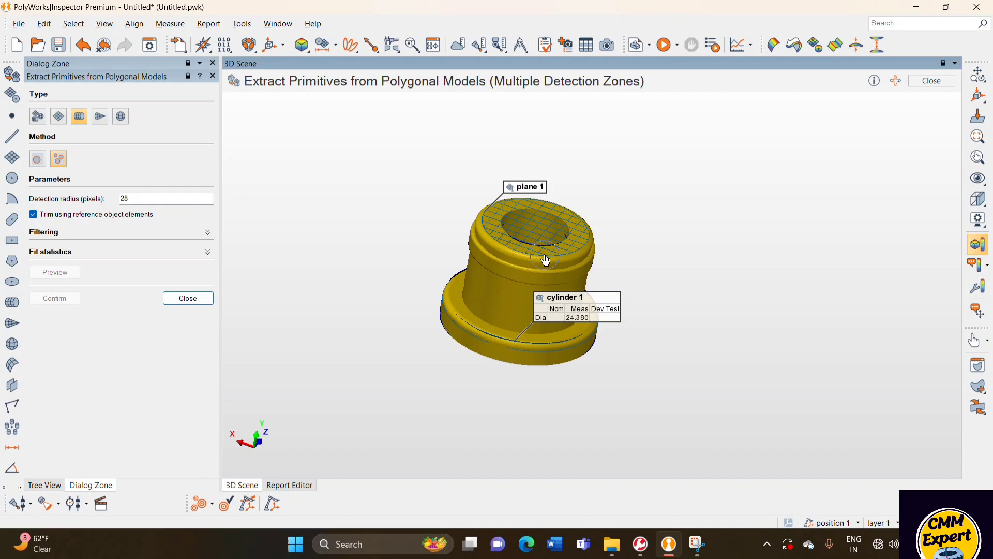
{"action": "scroll", "coordinate": [549, 280], "scroll_direction": "up", "scroll_amount": 8}
{"action": "scroll", "coordinate": [549, 278], "scroll_direction": "up", "scroll_amount": 4}
{"action": "scroll", "coordinate": [562, 268], "scroll_direction": "down", "scroll_amount": 1}
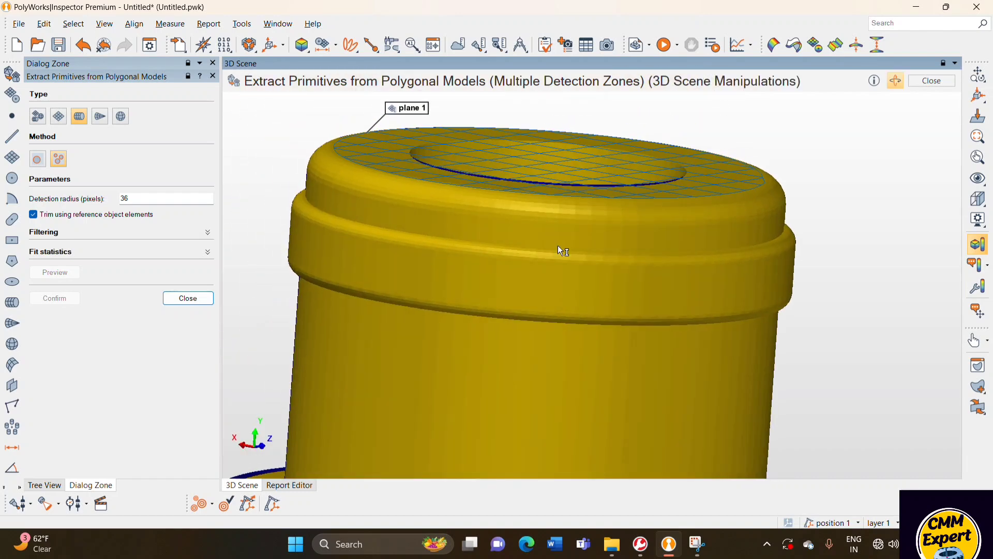
Mark cylinder detection zones around the plug's outer wall and upper rim
{"action": "left_click", "coordinate": [590, 241]}
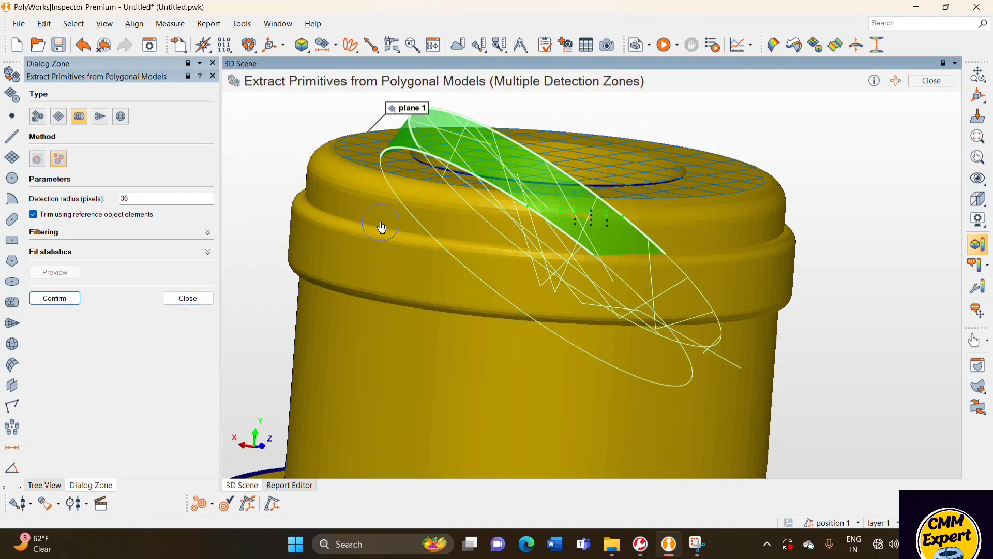
{"action": "left_click", "coordinate": [365, 217]}
{"action": "mouse_move", "coordinate": [426, 242]}
{"action": "left_mouse_down", "text": "ctrl"}
{"action": "mouse_move", "coordinate": [497, 263]}
{"action": "mouse_move", "coordinate": [436, 301]}
{"action": "left_mouse_up", "text": "ctrl"}
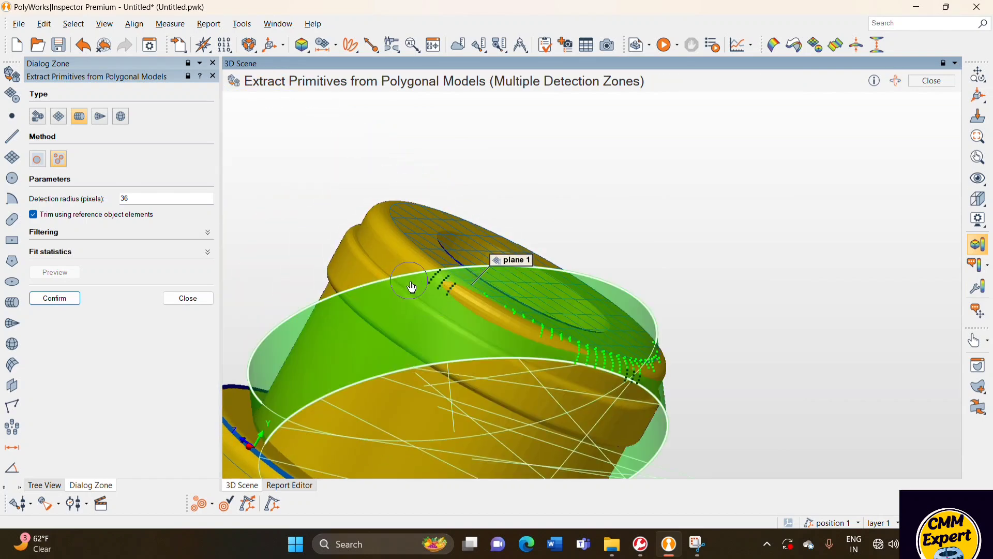
{"action": "left_click", "coordinate": [412, 287]}
{"action": "left_click_drag", "start_coordinate": [416, 269], "coordinate": [380, 251]}
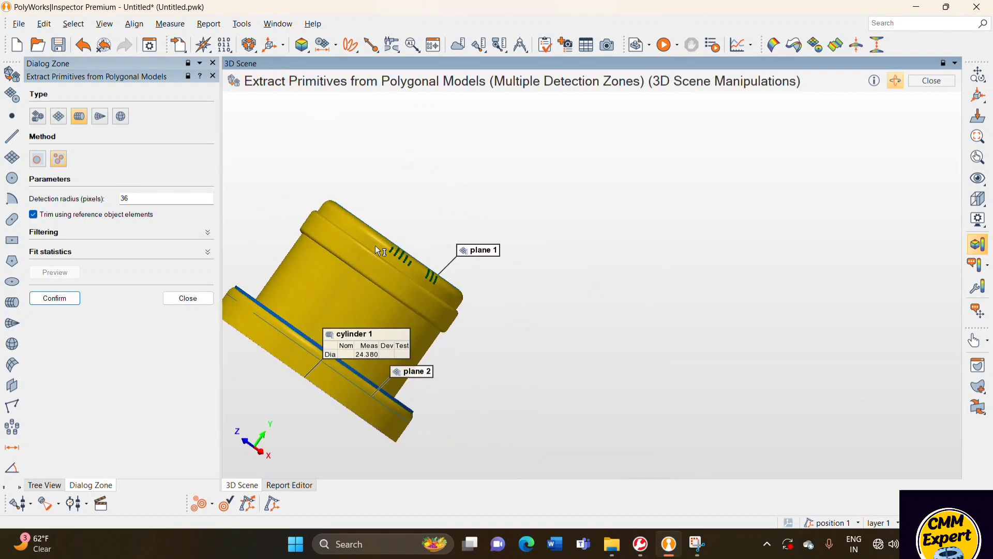
{"action": "scroll", "coordinate": [378, 251], "scroll_direction": "up", "scroll_amount": 5}
{"action": "left_click", "coordinate": [360, 235]}
{"action": "scroll", "coordinate": [388, 259], "scroll_direction": "down", "scroll_amount": 5}
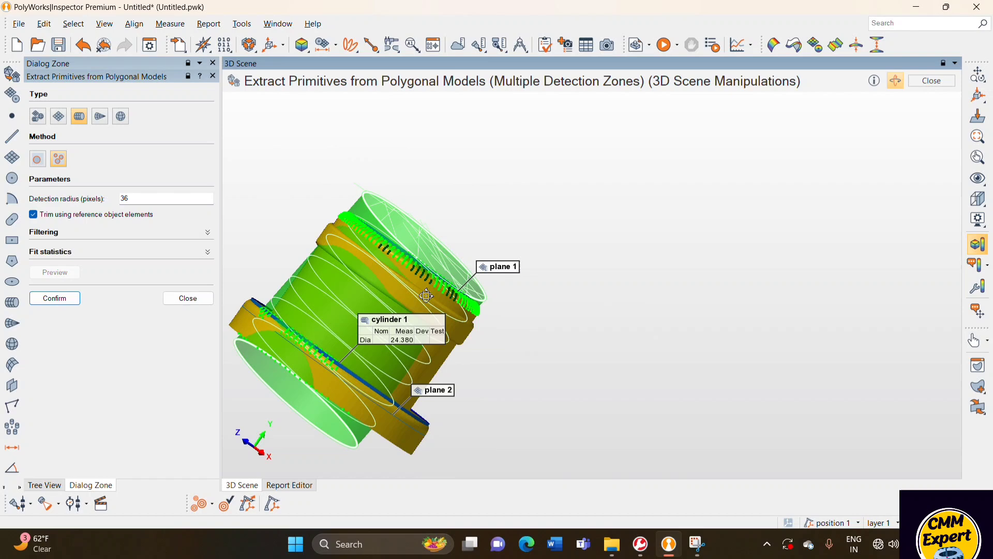
{"action": "scroll", "coordinate": [426, 295], "scroll_direction": "up", "scroll_amount": 2}
{"action": "scroll", "coordinate": [335, 195], "scroll_direction": "up", "scroll_amount": 3}
{"action": "left_click", "coordinate": [329, 243]}
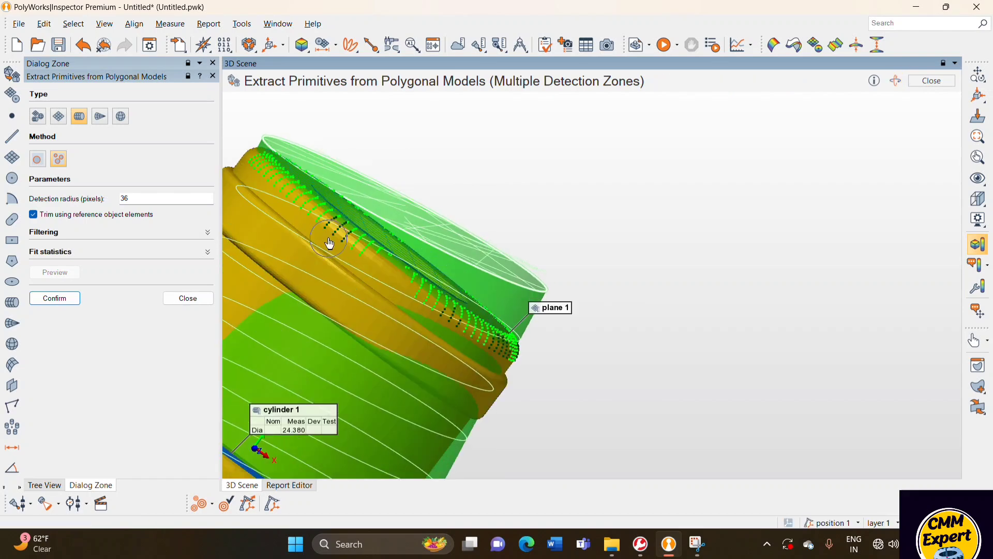
{"action": "scroll", "coordinate": [303, 210], "scroll_direction": "down", "scroll_amount": 1}
{"action": "scroll", "coordinate": [302, 210], "scroll_direction": "down", "scroll_amount": 3}
{"action": "scroll", "coordinate": [426, 290], "scroll_direction": "down", "scroll_amount": 2}
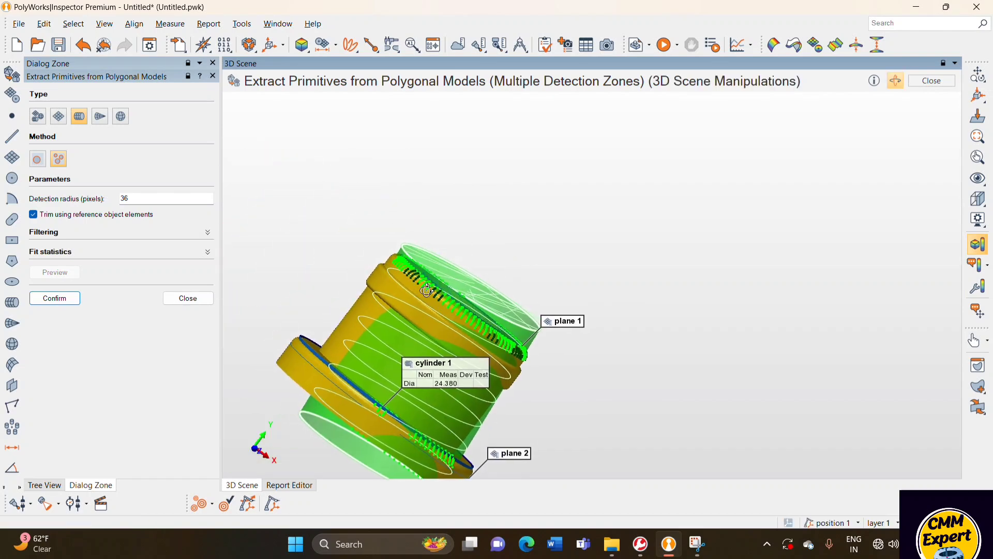
{"action": "scroll", "coordinate": [427, 291], "scroll_direction": "up", "scroll_amount": 2}
{"action": "scroll", "coordinate": [395, 265], "scroll_direction": "up", "scroll_amount": 2}
{"action": "left_click", "coordinate": [355, 229]}
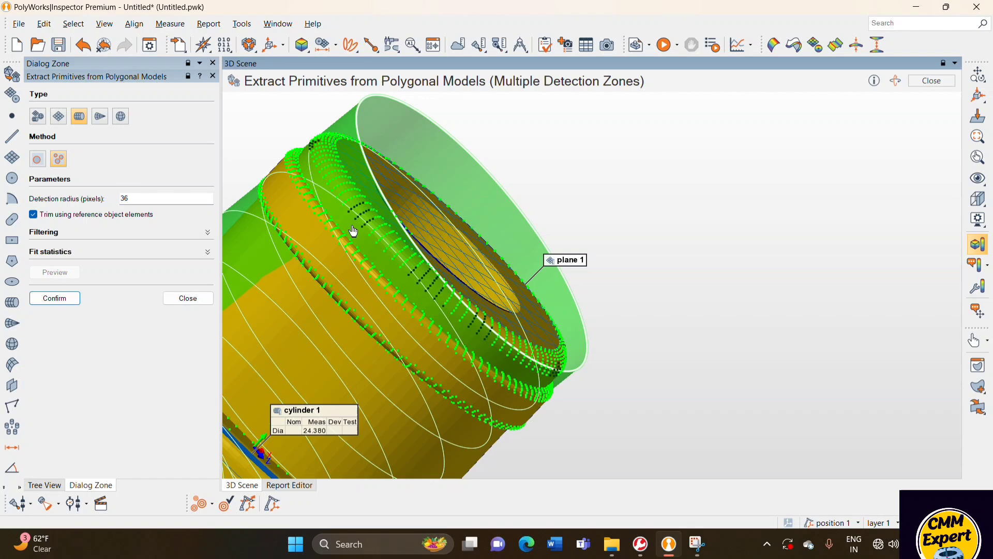
{"action": "scroll", "coordinate": [353, 232], "scroll_direction": "down", "scroll_amount": 2}
{"action": "mouse_move", "coordinate": [339, 218]}
{"action": "middle_mouse_down"}
{"action": "mouse_move", "coordinate": [321, 179]}
{"action": "mouse_move", "coordinate": [380, 270]}
{"action": "middle_mouse_up"}
{"action": "scroll", "coordinate": [320, 179], "scroll_direction": "up", "scroll_amount": 2}
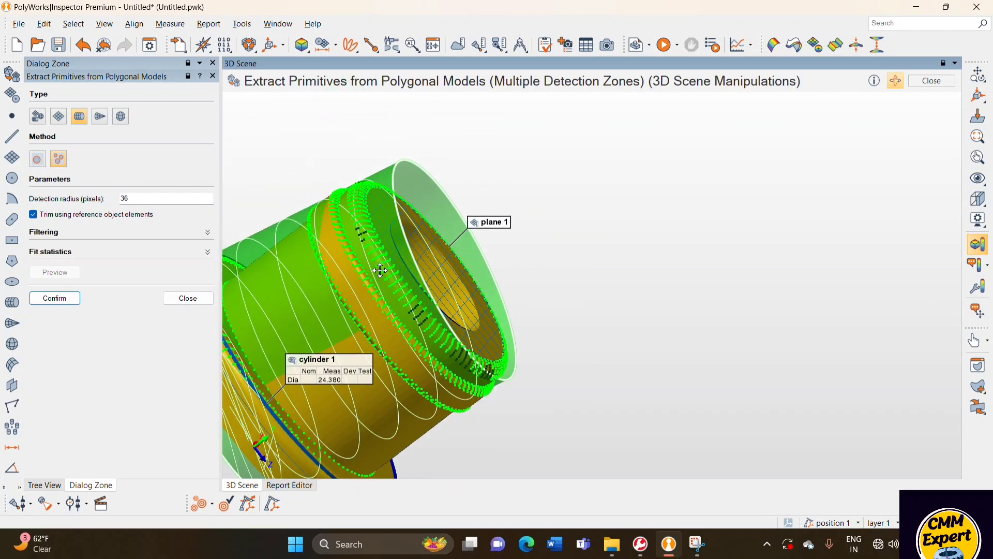
{"action": "left_click", "coordinate": [365, 260]}
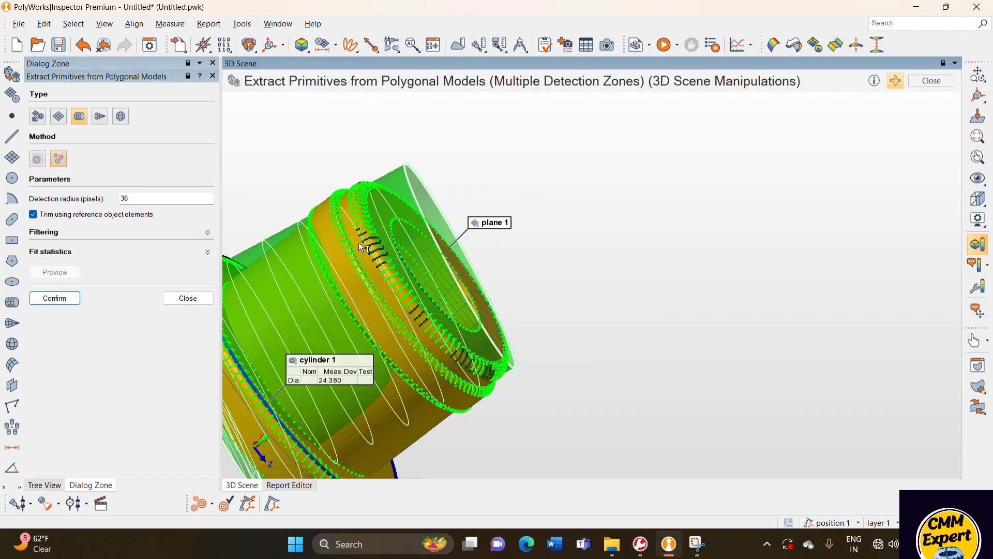
Close the extraction dialog and snap the plug to an axis-aligned side view
{"action": "left_click", "coordinate": [187, 298]}
{"action": "scroll", "coordinate": [413, 299], "scroll_direction": "up", "scroll_amount": 1}
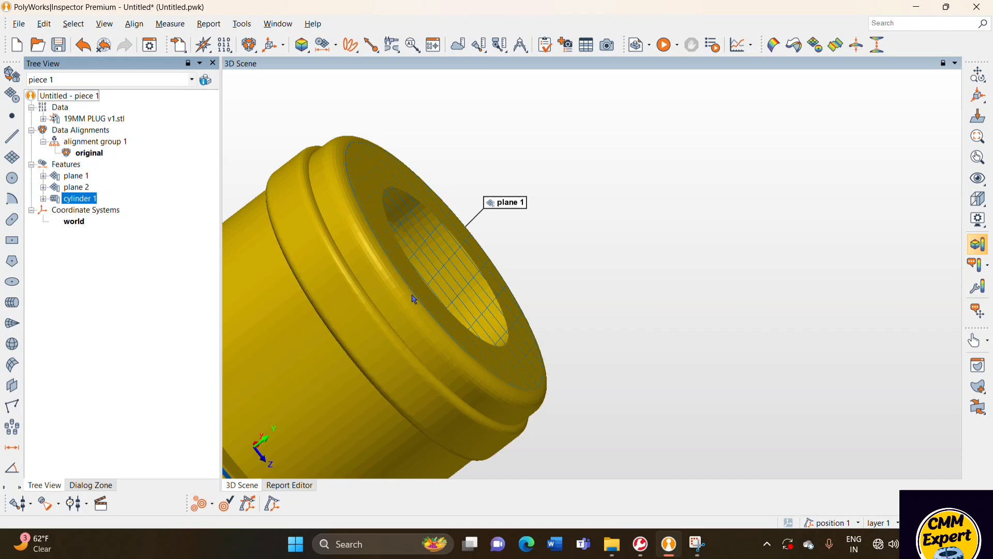
{"action": "mouse_move", "coordinate": [412, 299]}
{"action": "left_mouse_down"}
{"action": "mouse_move", "coordinate": [622, 241]}
{"action": "mouse_move", "coordinate": [528, 327]}
{"action": "mouse_move", "coordinate": [531, 306]}
{"action": "left_mouse_up"}
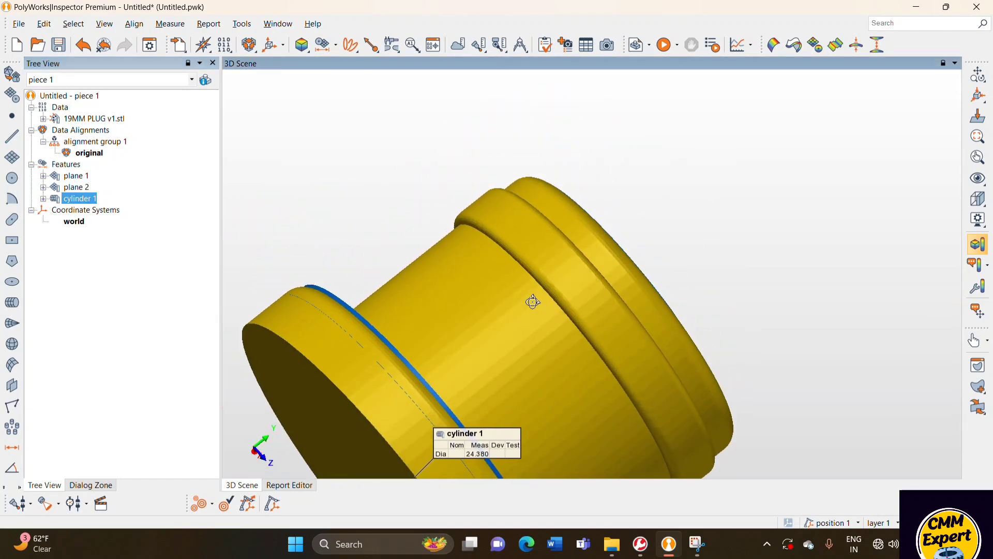
{"action": "left_click", "coordinate": [254, 463]}
{"action": "key", "text": "space"}
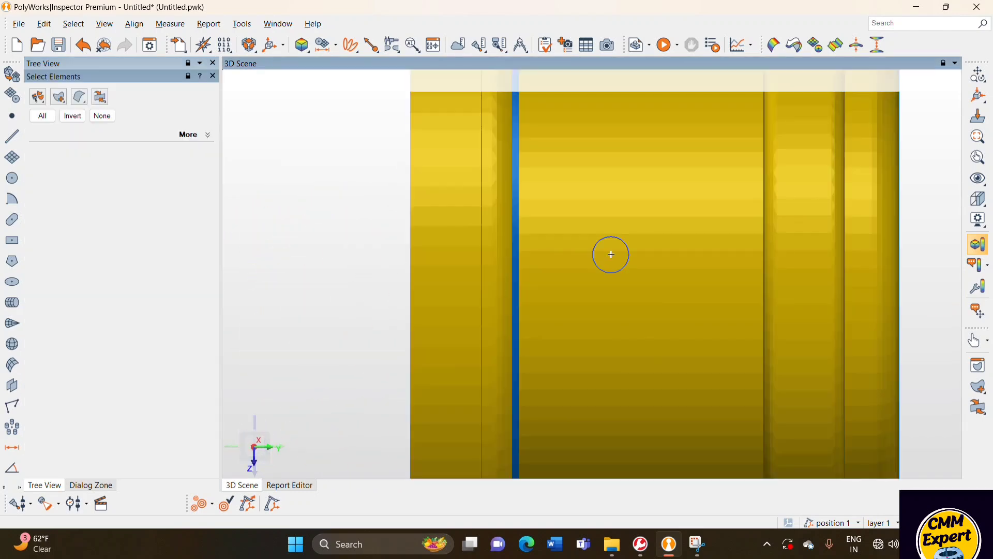
{"action": "key", "text": "space"}
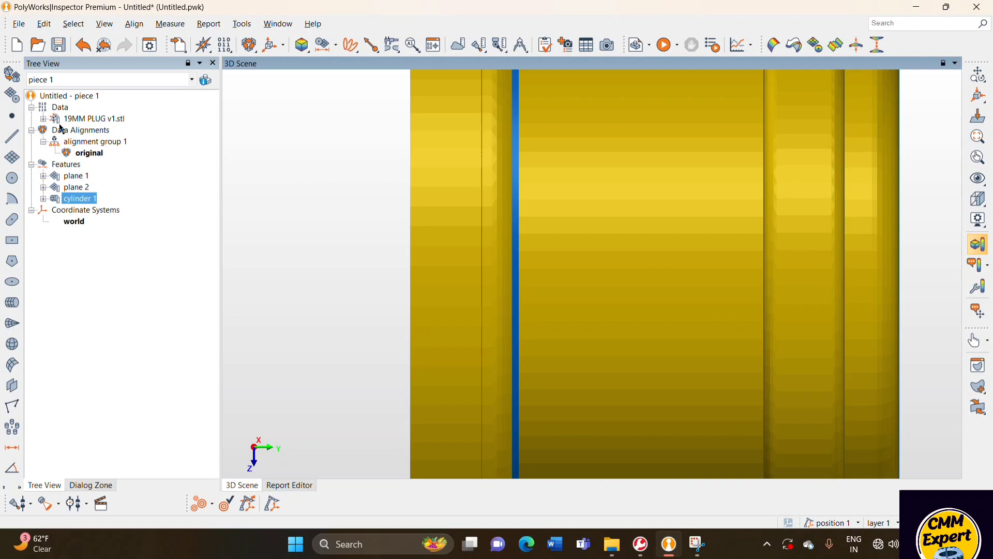
Extract cylinder 2 from the narrower wall, measuring diameter 21.190
{"action": "left_click", "coordinate": [11, 74]}
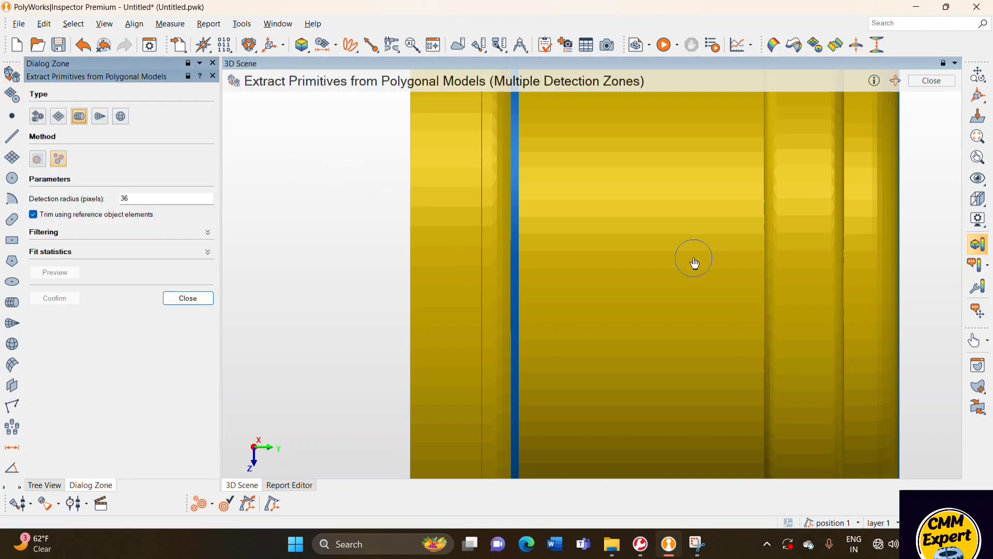
{"action": "left_click", "coordinate": [681, 300]}
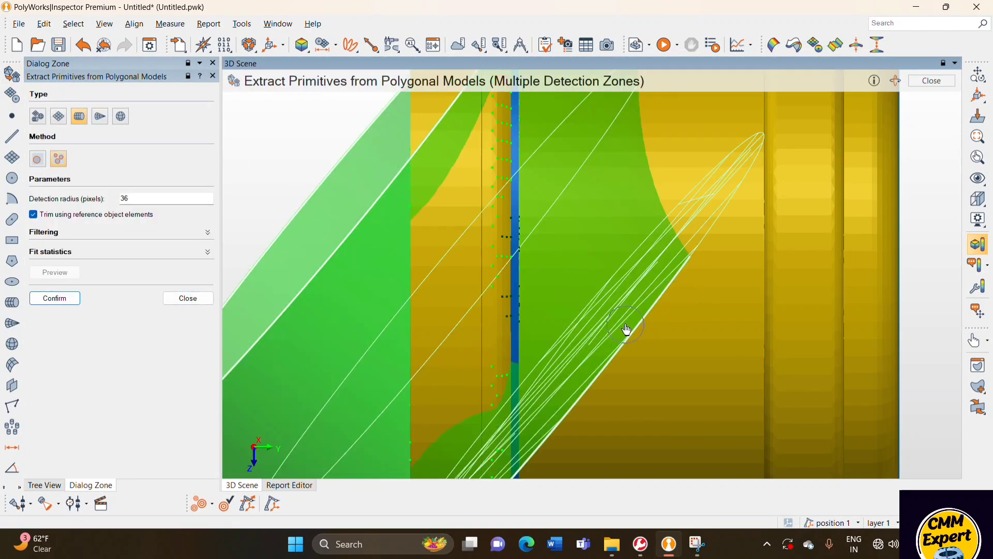
{"action": "scroll", "coordinate": [657, 387], "scroll_direction": "down", "scroll_amount": 5}
{"action": "scroll", "coordinate": [657, 388], "scroll_direction": "down", "scroll_amount": 5}
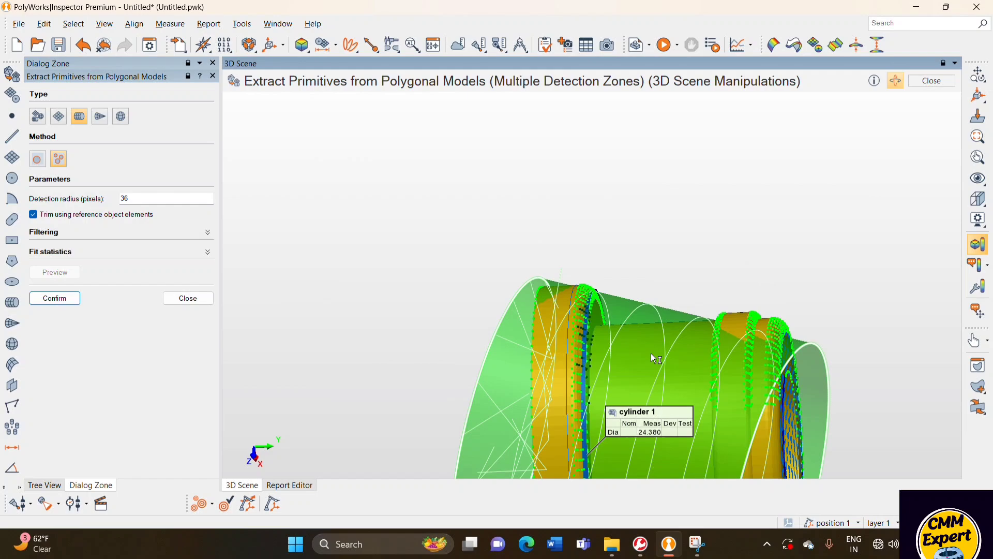
{"action": "left_click_drag", "start_coordinate": [586, 160], "coordinate": [601, 297]}
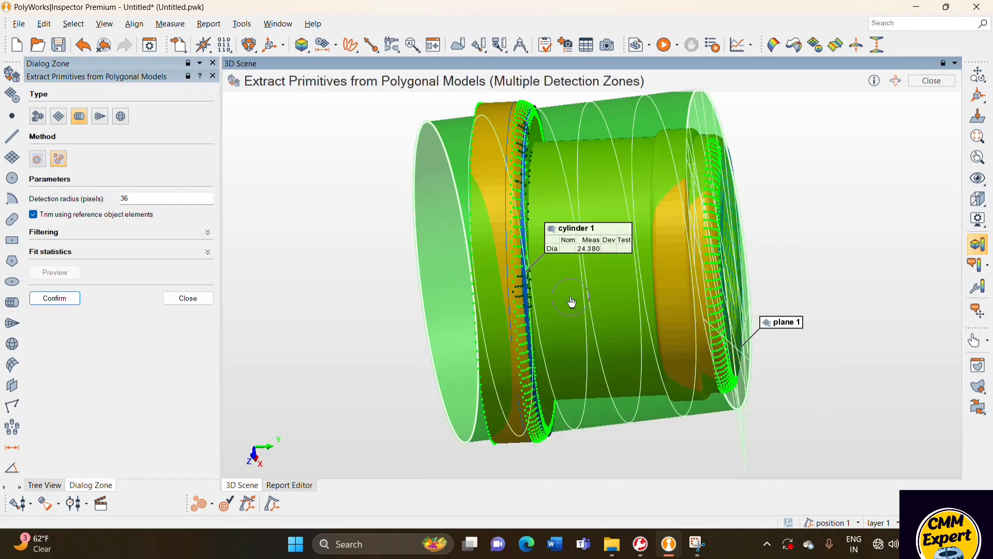
{"action": "scroll", "coordinate": [624, 329], "scroll_direction": "down", "scroll_amount": 5}
{"action": "mouse_move", "coordinate": [623, 330]}
{"action": "left_mouse_down"}
{"action": "mouse_move", "coordinate": [596, 340]}
{"action": "mouse_move", "coordinate": [585, 271]}
{"action": "left_mouse_up"}
{"action": "scroll", "coordinate": [584, 269], "scroll_direction": "up", "scroll_amount": 5}
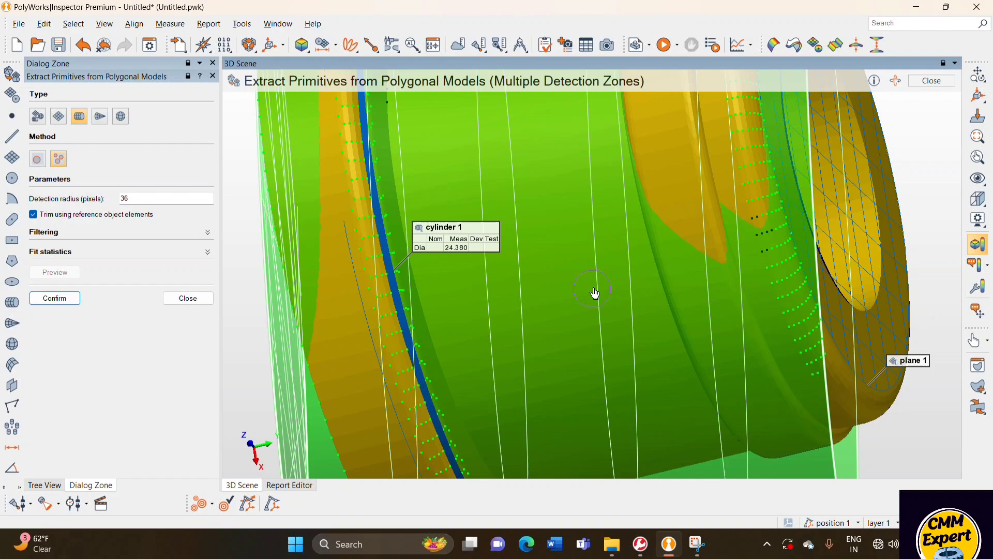
{"action": "mouse_move", "coordinate": [522, 329]}
{"action": "left_mouse_down"}
{"action": "mouse_move", "coordinate": [597, 349]}
{"action": "mouse_move", "coordinate": [597, 303]}
{"action": "mouse_move", "coordinate": [606, 381]}
{"action": "mouse_move", "coordinate": [555, 313]}
{"action": "mouse_move", "coordinate": [555, 344]}
{"action": "mouse_move", "coordinate": [547, 290]}
{"action": "mouse_move", "coordinate": [562, 279]}
{"action": "left_mouse_up"}
{"action": "scroll", "coordinate": [599, 349], "scroll_direction": "down", "scroll_amount": 5}
{"action": "scroll", "coordinate": [554, 313], "scroll_direction": "down", "scroll_amount": 3}
{"action": "scroll", "coordinate": [555, 343], "scroll_direction": "up", "scroll_amount": 5}
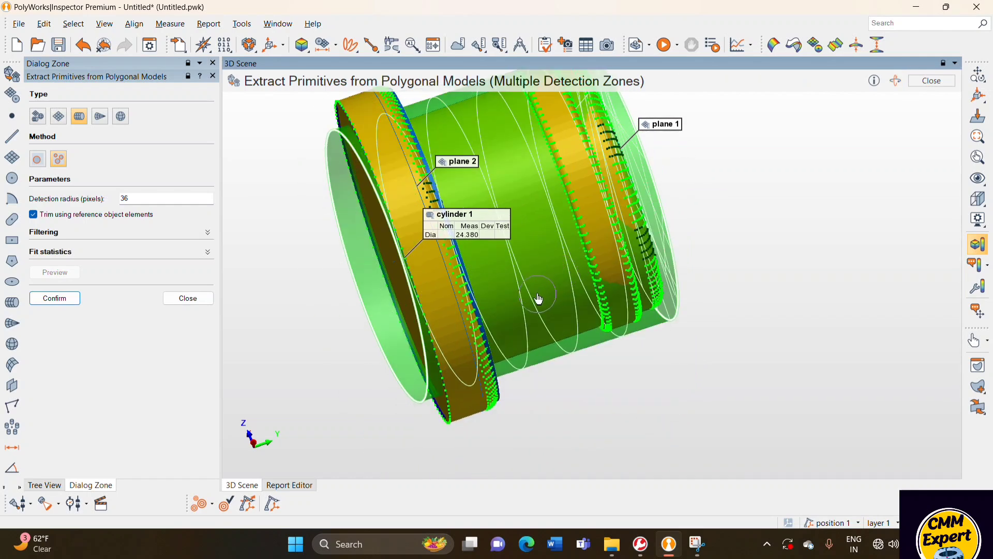
{"action": "scroll", "coordinate": [536, 300], "scroll_direction": "down", "scroll_amount": 2}
{"action": "left_click_drag", "start_coordinate": [531, 302], "coordinate": [522, 277]}
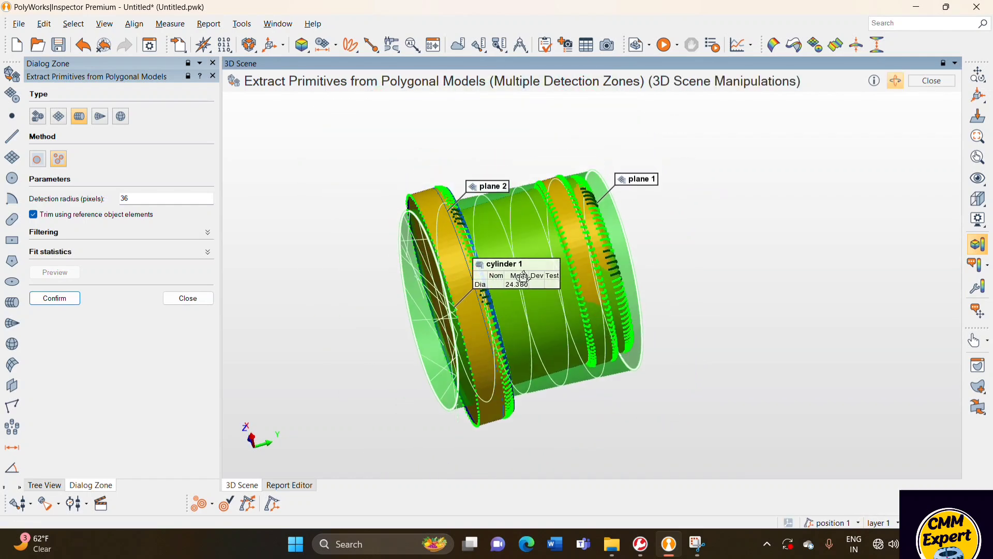
{"action": "scroll", "coordinate": [550, 355], "scroll_direction": "up", "scroll_amount": 3}
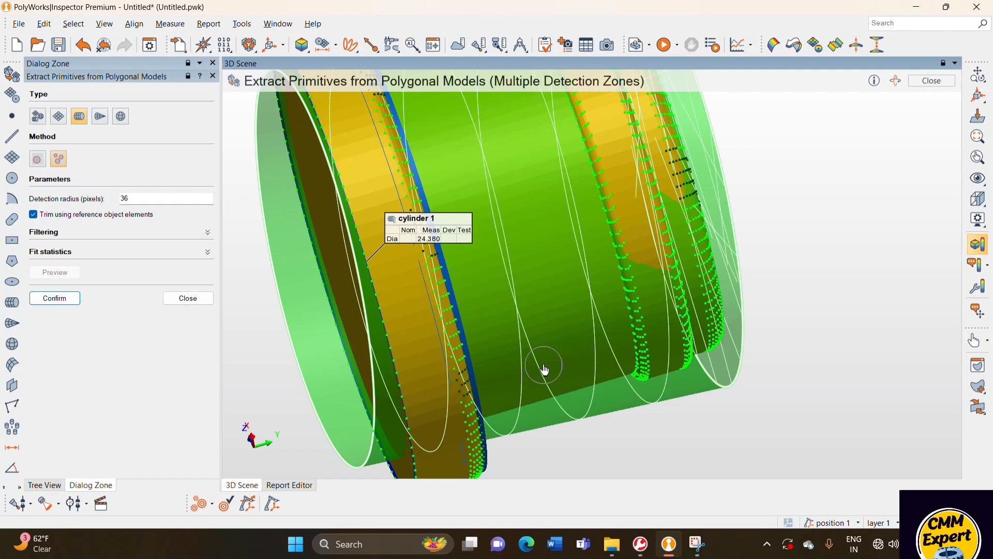
{"action": "left_click", "coordinate": [49, 301]}
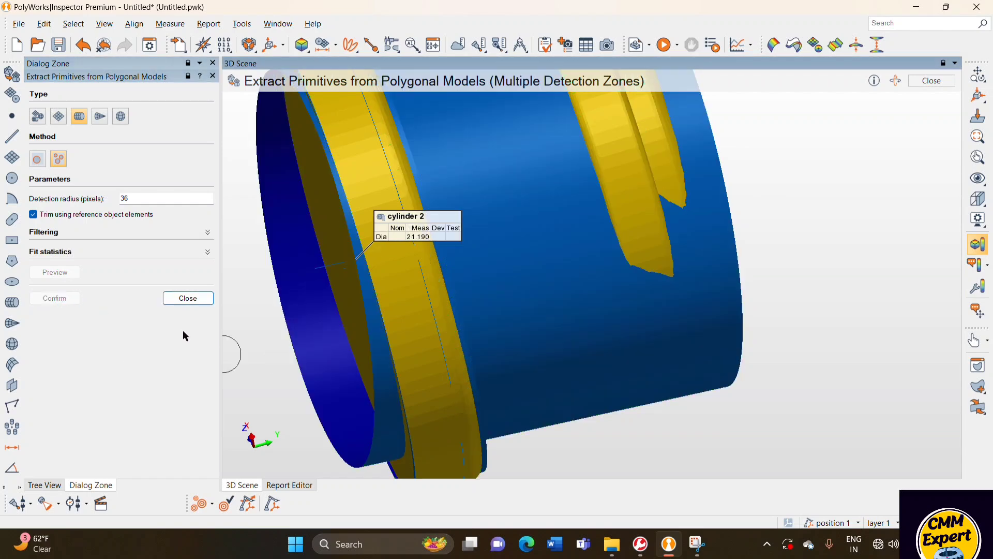
{"action": "left_click", "coordinate": [189, 298]}
{"action": "scroll", "coordinate": [519, 316], "scroll_direction": "down", "scroll_amount": 3}
Delete cylinder 2 (diameter 21.190), keeping cylinder 1 at 24.380
{"action": "mouse_move", "coordinate": [520, 316]}
{"action": "left_mouse_down"}
{"action": "mouse_move", "coordinate": [483, 353]}
{"action": "mouse_move", "coordinate": [609, 309]}
{"action": "left_mouse_up"}
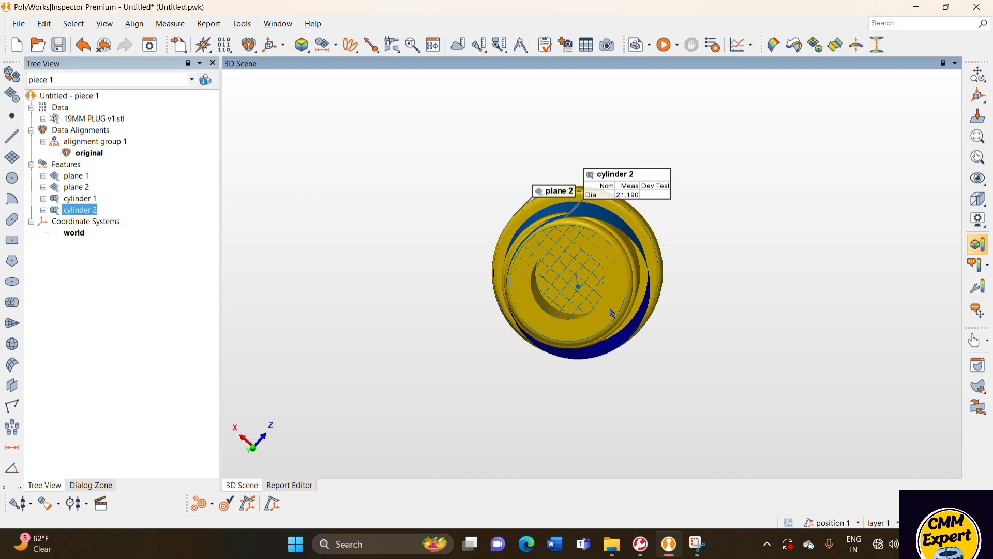
{"action": "scroll", "coordinate": [644, 291], "scroll_direction": "up", "scroll_amount": 3}
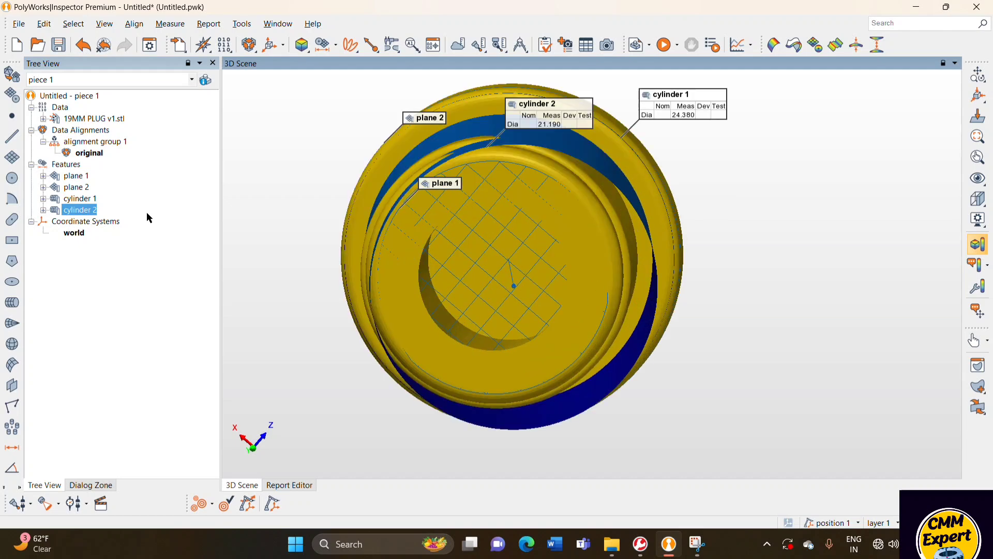
{"action": "key", "text": "Delete"}
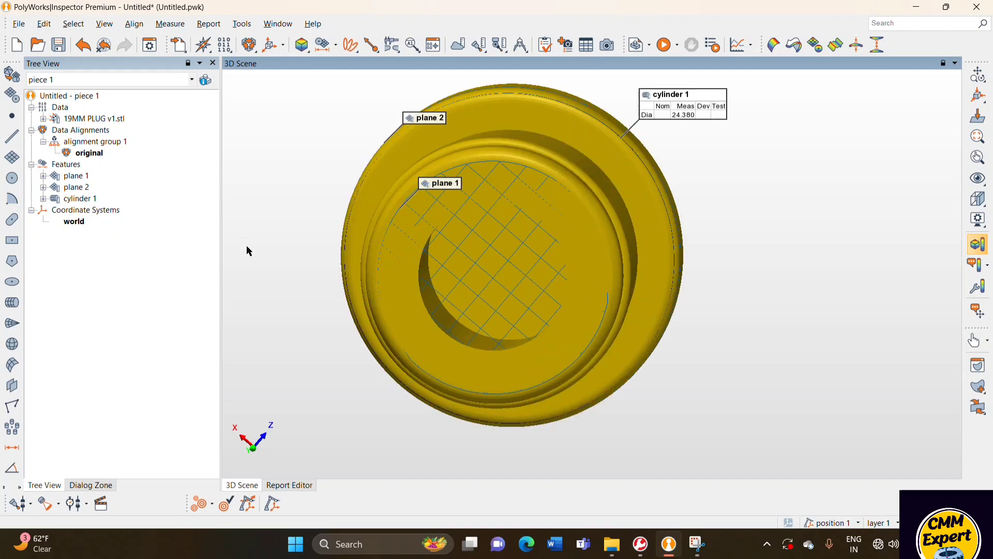
{"action": "scroll", "coordinate": [514, 291], "scroll_direction": "up", "scroll_amount": 3}
{"action": "scroll", "coordinate": [461, 291], "scroll_direction": "up", "scroll_amount": 3}
{"action": "scroll", "coordinate": [452, 284], "scroll_direction": "up", "scroll_amount": 2}
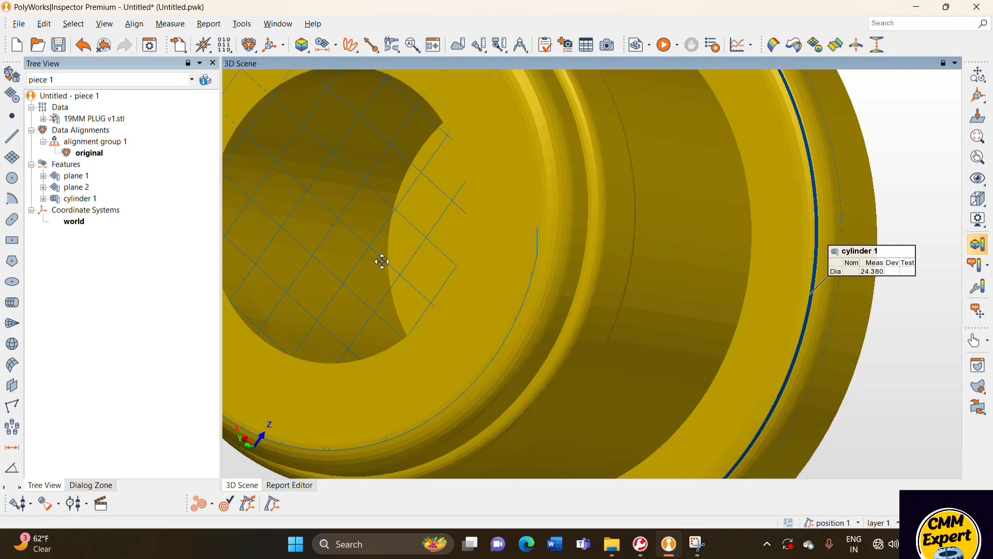
Extract plane 1 on the plug's top face and plane 2 on its flange face
{"action": "left_click", "coordinate": [12, 74]}
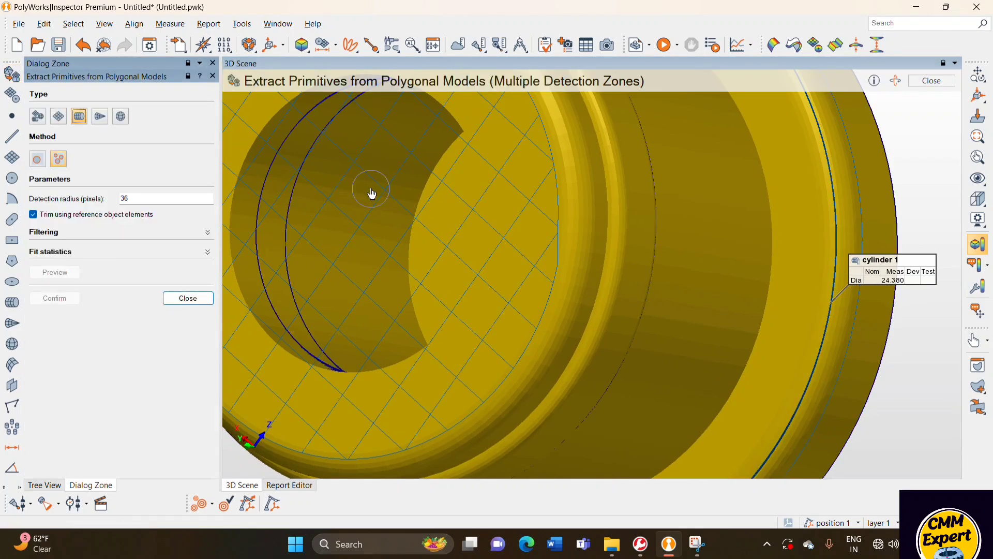
{"action": "left_click", "coordinate": [313, 223]}
{"action": "left_click", "coordinate": [285, 195]}
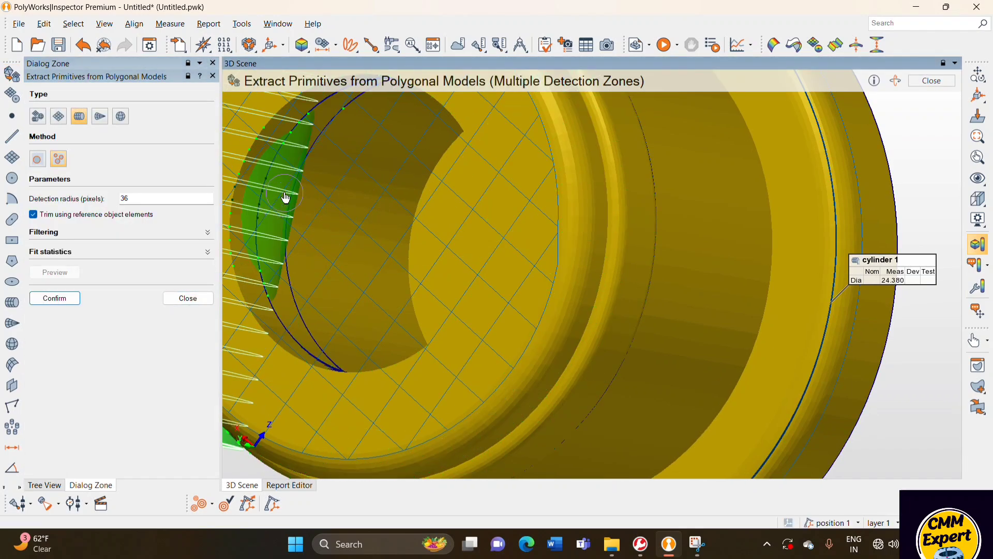
{"action": "scroll", "coordinate": [349, 197], "scroll_direction": "down", "scroll_amount": 3}
{"action": "left_click_drag", "start_coordinate": [365, 192], "coordinate": [377, 167]}
{"action": "scroll", "coordinate": [377, 155], "scroll_direction": "up", "scroll_amount": 3}
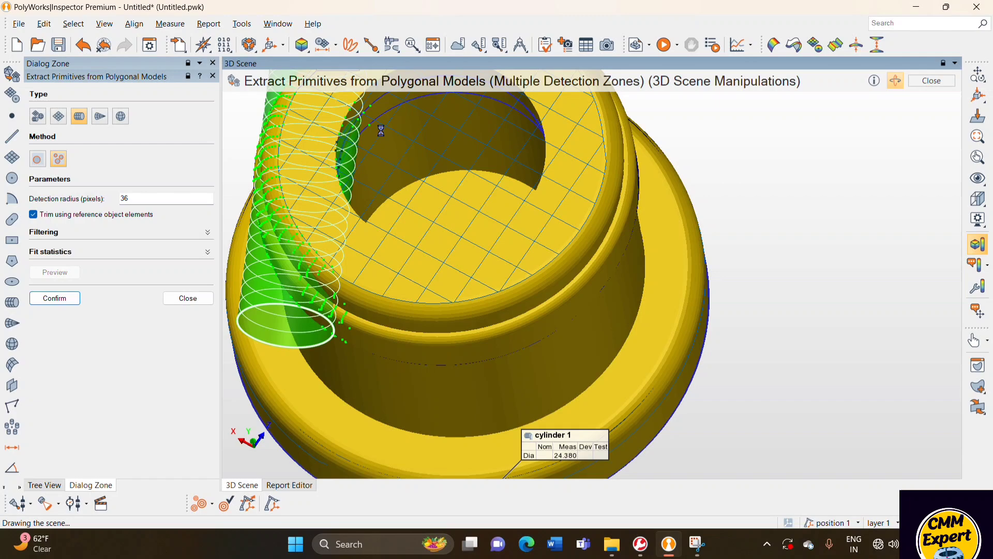
{"action": "scroll", "coordinate": [456, 161], "scroll_direction": "down", "scroll_amount": 2}
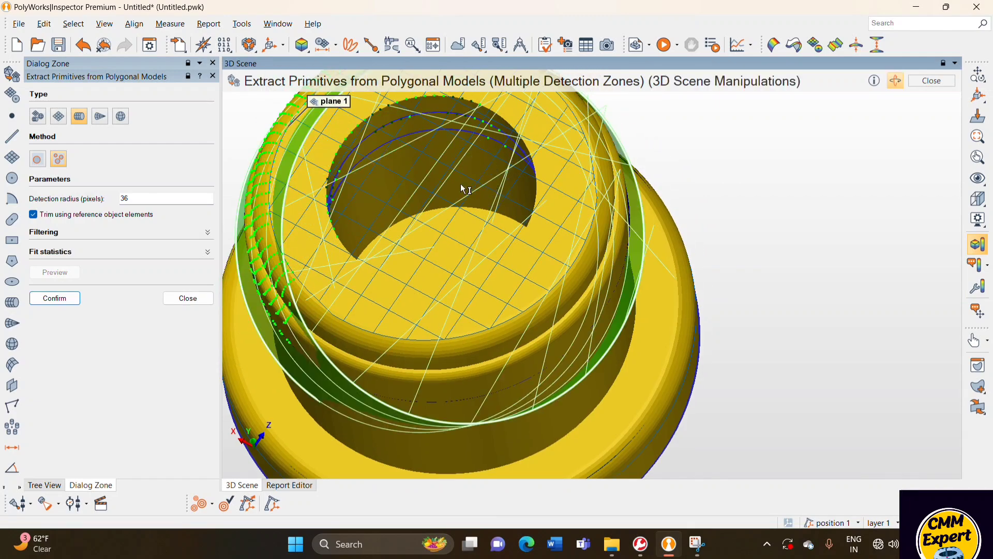
{"action": "scroll", "coordinate": [497, 186], "scroll_direction": "down", "scroll_amount": 3}
{"action": "left_click_drag", "start_coordinate": [496, 186], "coordinate": [509, 217]}
{"action": "scroll", "coordinate": [528, 233], "scroll_direction": "up", "scroll_amount": 2}
{"action": "left_click", "coordinate": [549, 251]}
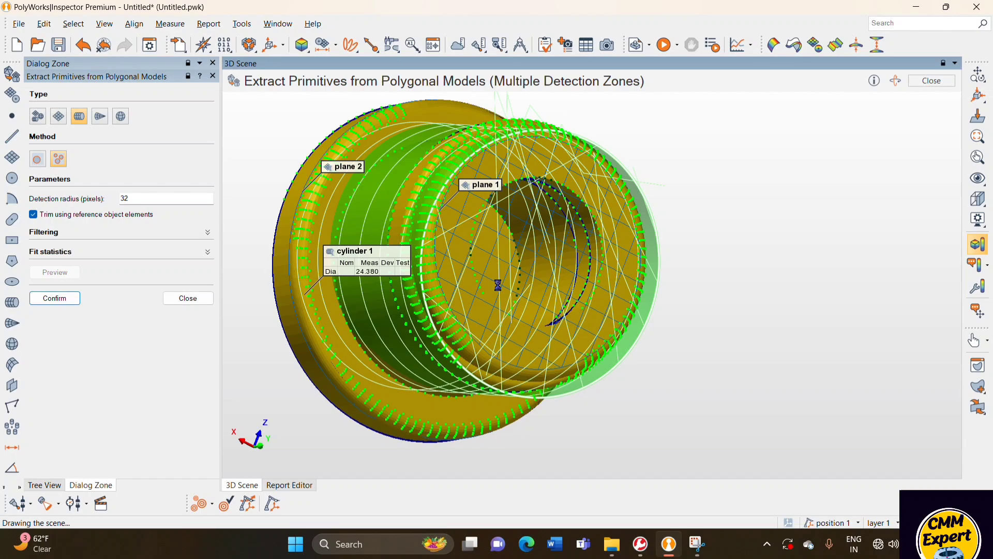
{"action": "scroll", "coordinate": [510, 299], "scroll_direction": "down", "scroll_amount": 3}
{"action": "mouse_move", "coordinate": [510, 299]}
{"action": "left_mouse_down"}
{"action": "mouse_move", "coordinate": [478, 329]}
{"action": "mouse_move", "coordinate": [478, 298]}
{"action": "left_mouse_up"}
{"action": "scroll", "coordinate": [531, 277], "scroll_direction": "up", "scroll_amount": 2}
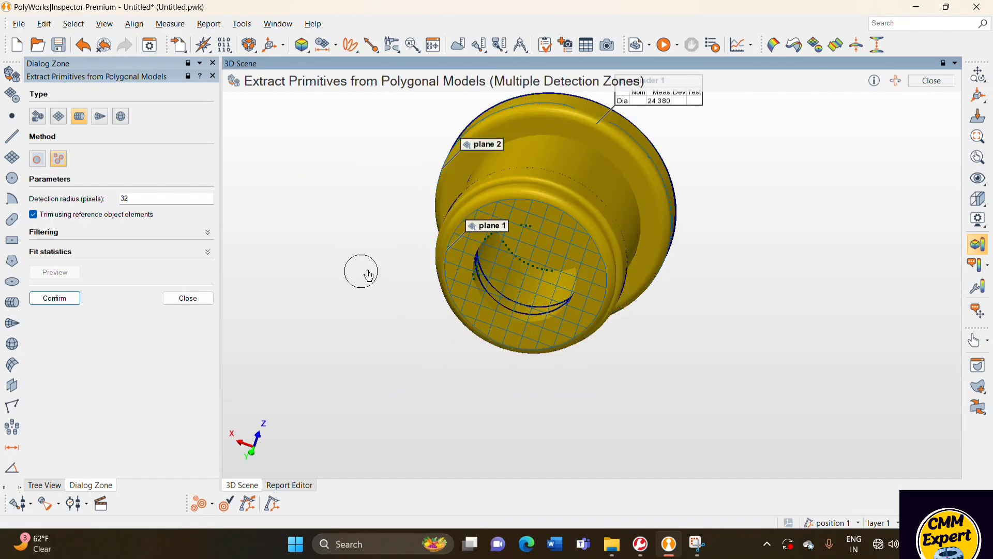
Close primitive extraction and reorient the part to a front view tilted toward its top
{"action": "left_click", "coordinate": [198, 297]}
{"action": "scroll", "coordinate": [543, 234], "scroll_direction": "down", "scroll_amount": 3}
{"action": "left_click_drag", "start_coordinate": [544, 233], "coordinate": [613, 326]}
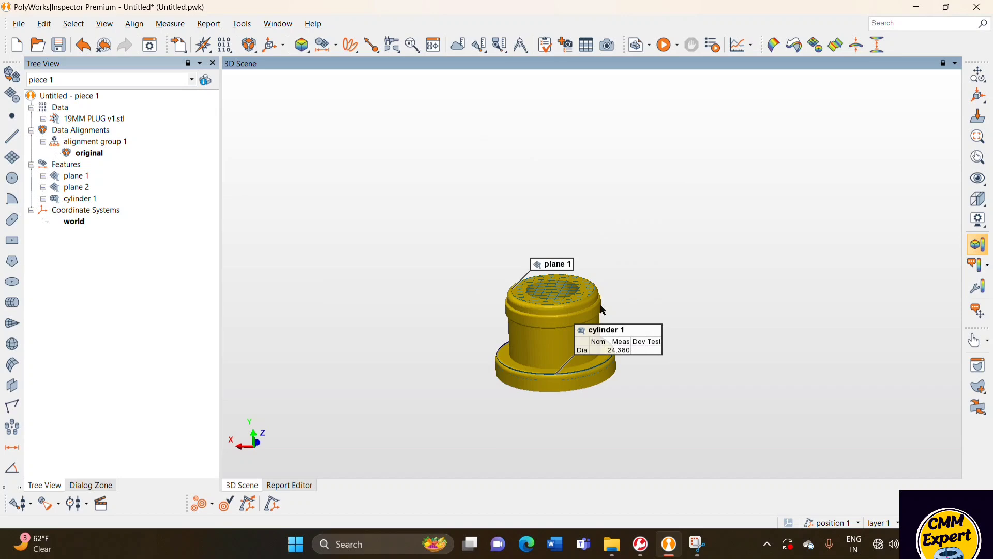
{"action": "scroll", "coordinate": [622, 334], "scroll_direction": "up", "scroll_amount": 1}
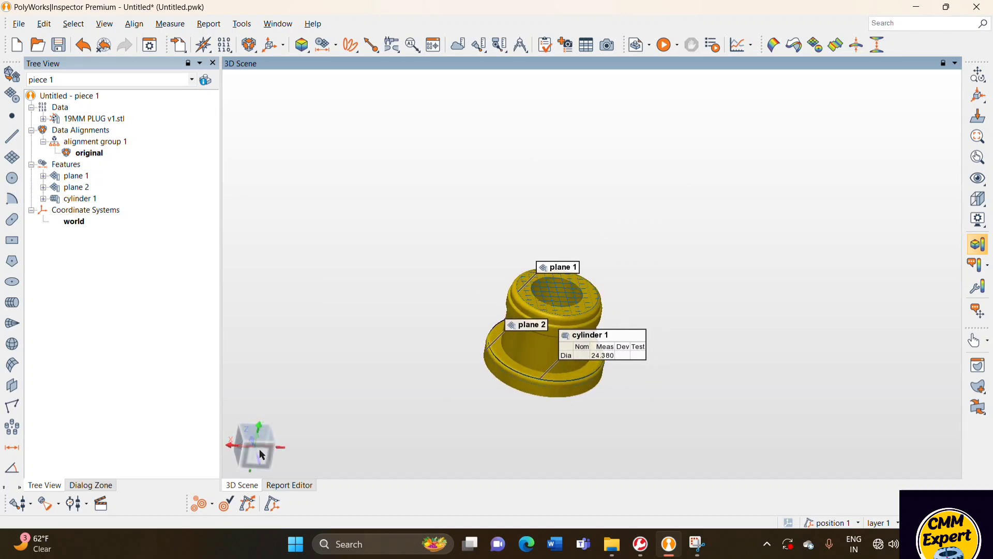
{"action": "left_click", "coordinate": [260, 454]}
{"action": "scroll", "coordinate": [584, 280], "scroll_direction": "down", "scroll_amount": 2}
{"action": "left_click_drag", "start_coordinate": [575, 312], "coordinate": [578, 318]}
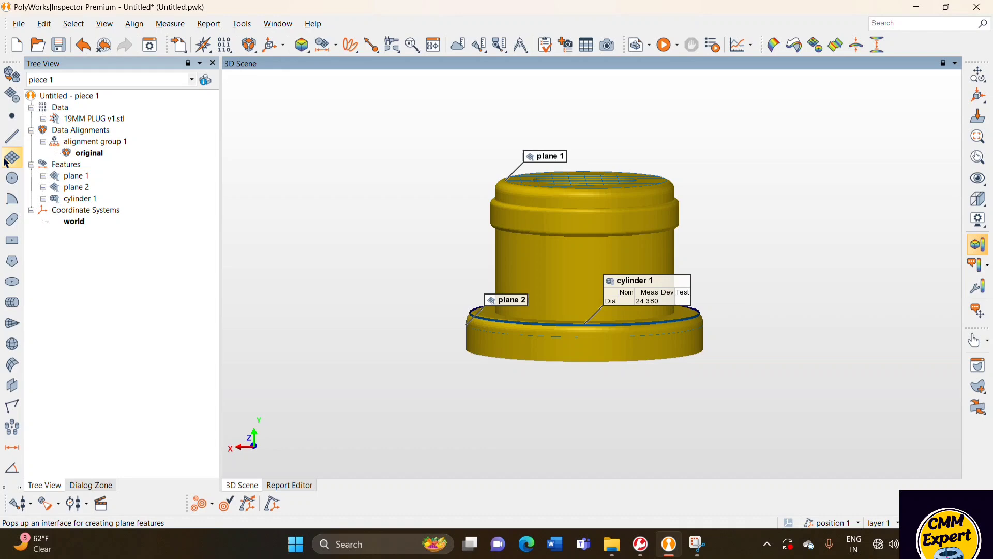
Measure distance 1 (15.368) with plane 2 as reference and plane 1 as the feature
{"action": "left_click", "coordinate": [12, 447]}
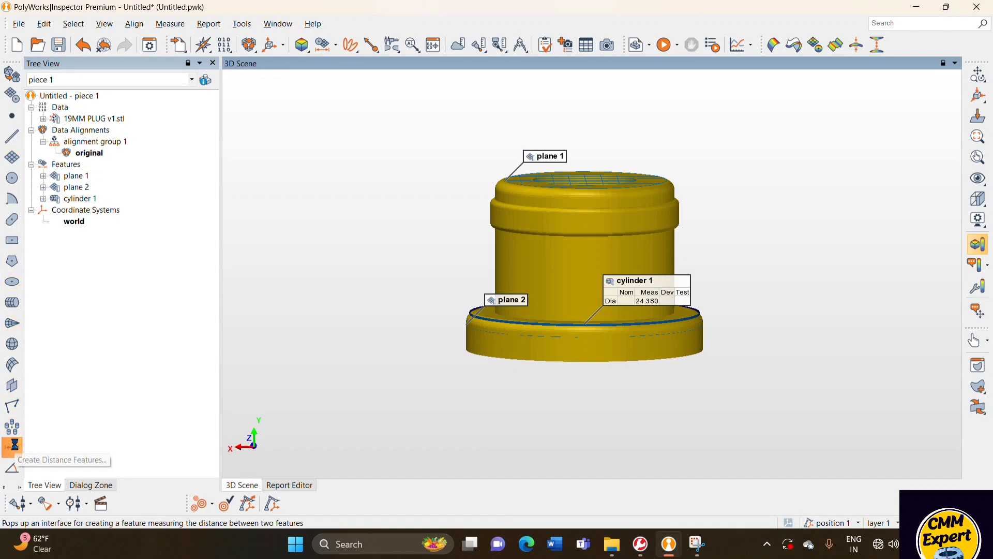
{"action": "left_click", "coordinate": [514, 304]}
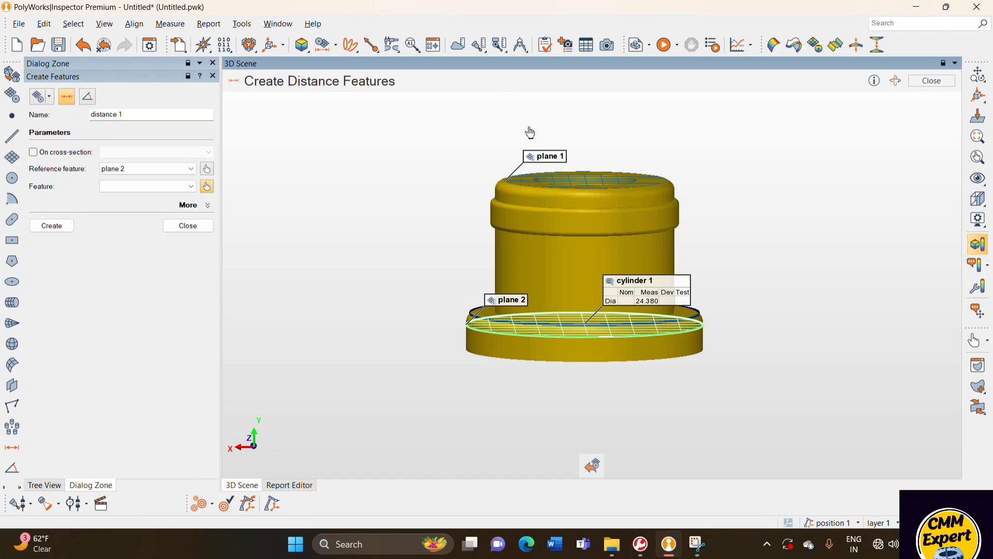
{"action": "left_click", "coordinate": [536, 157]}
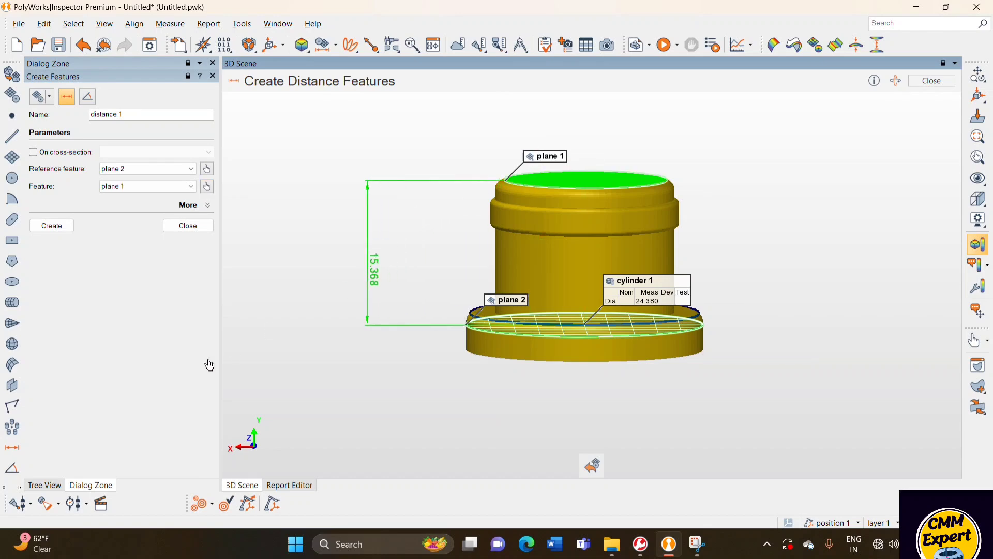
{"action": "left_click", "coordinate": [197, 226]}
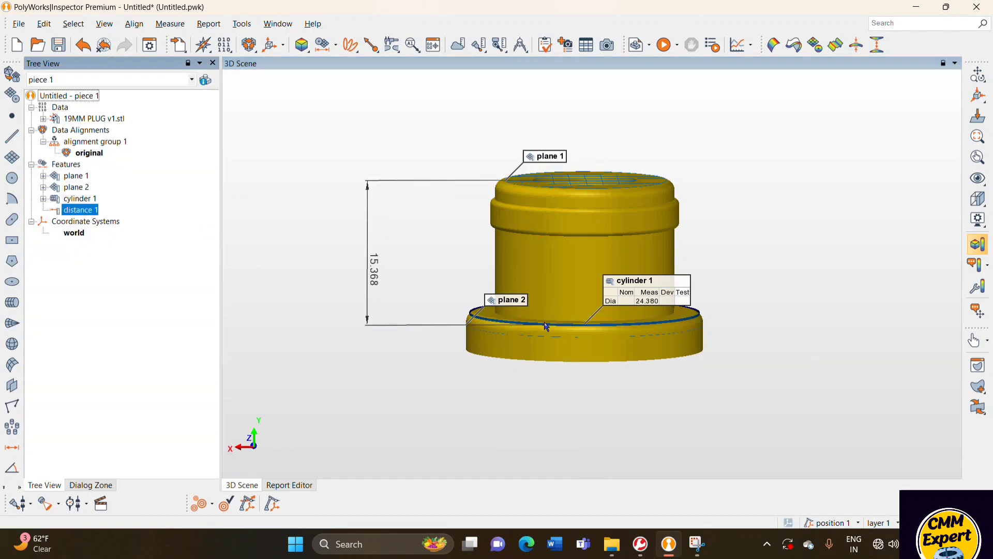
{"action": "middle_click_drag", "start_coordinate": [546, 326], "coordinate": [521, 333]}
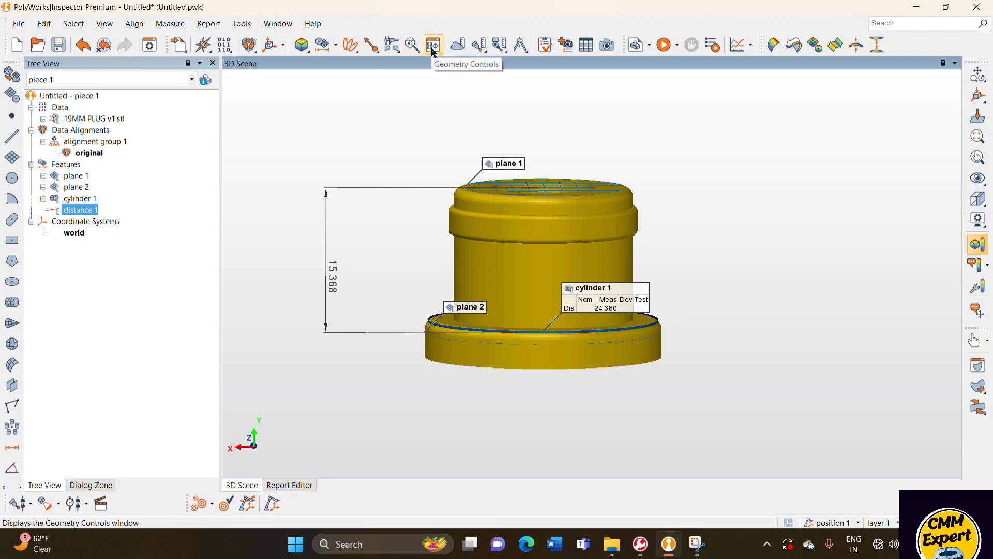
Enter 15.000 as distance 1's Y Distance nominal in its geometry controls table
{"action": "left_click", "coordinate": [433, 45]}
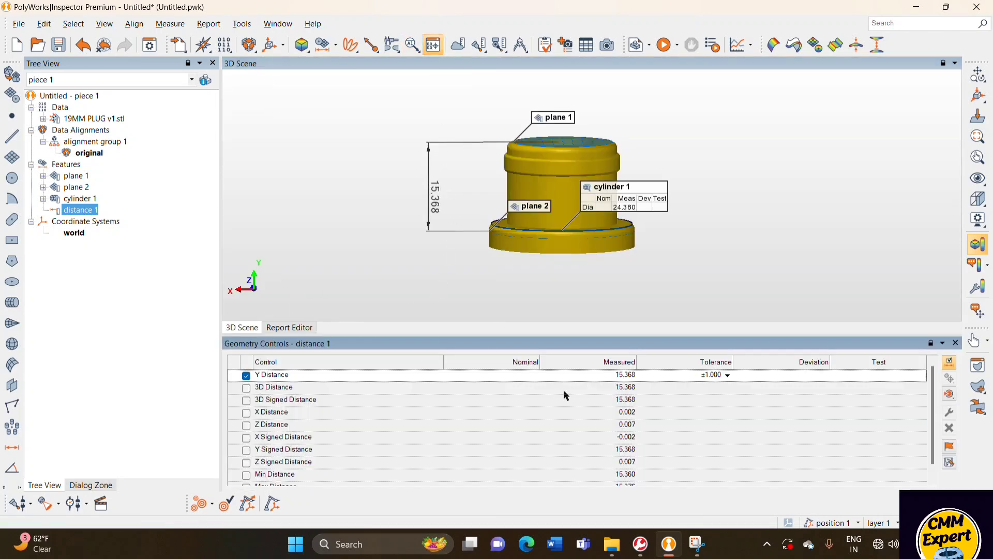
{"action": "double_click", "coordinate": [525, 376]}
{"action": "type", "text": "15"}
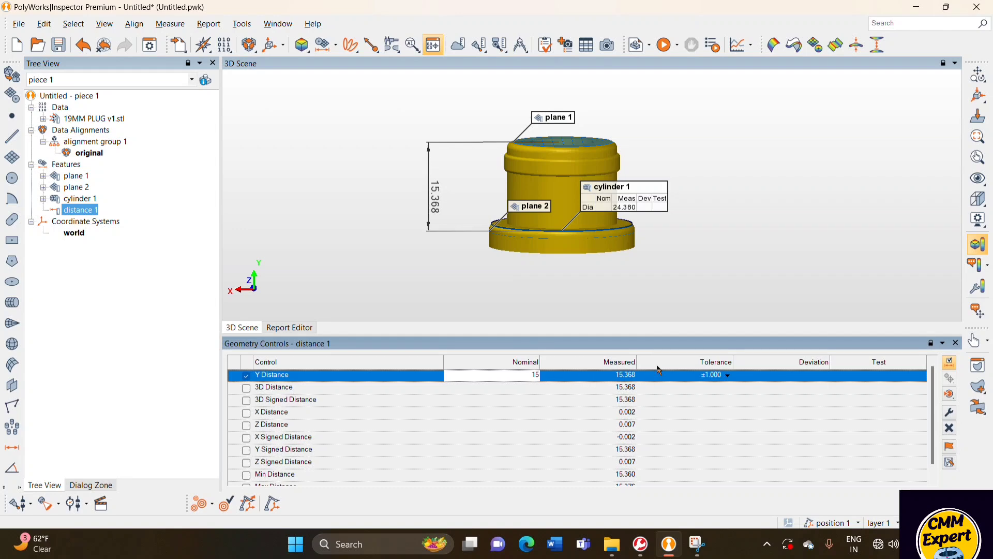
{"action": "left_click", "coordinate": [746, 284]}
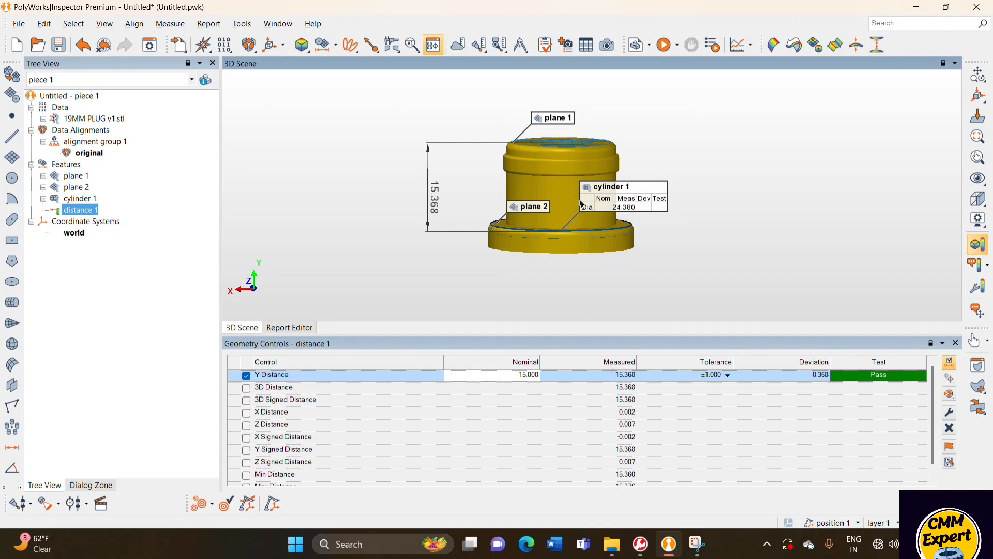
{"action": "scroll", "coordinate": [580, 203], "scroll_direction": "up", "scroll_amount": 1}
{"action": "scroll", "coordinate": [581, 203], "scroll_direction": "up", "scroll_amount": 1}
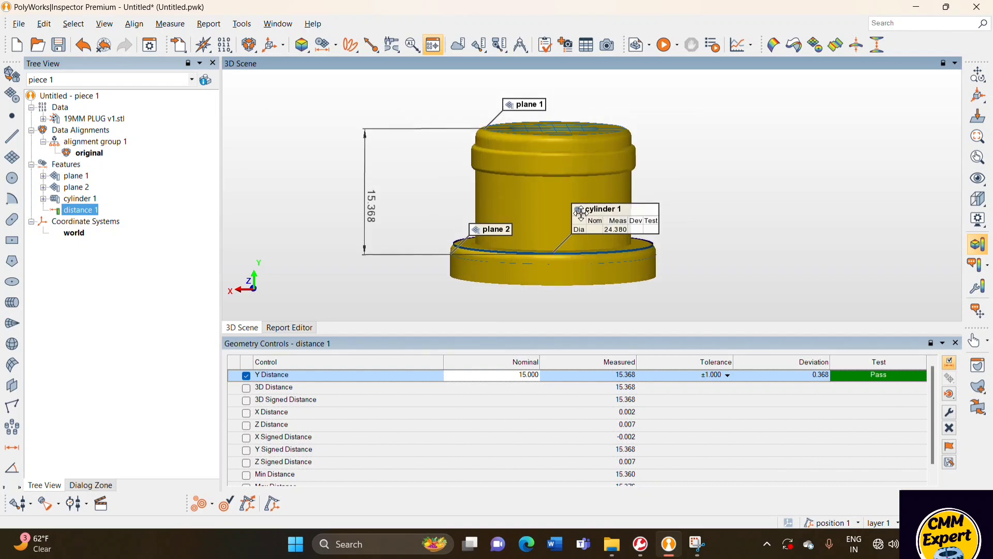
{"action": "left_click", "coordinate": [955, 344]}
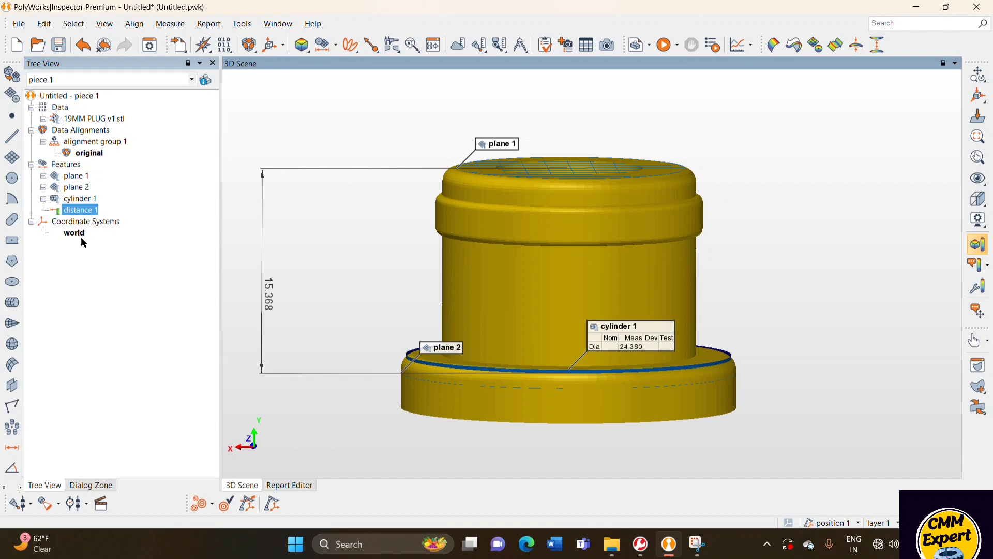
Enter 24.000 as cylinder 1's Diameter nominal in its geometry controls table
{"action": "left_click", "coordinate": [642, 343]}
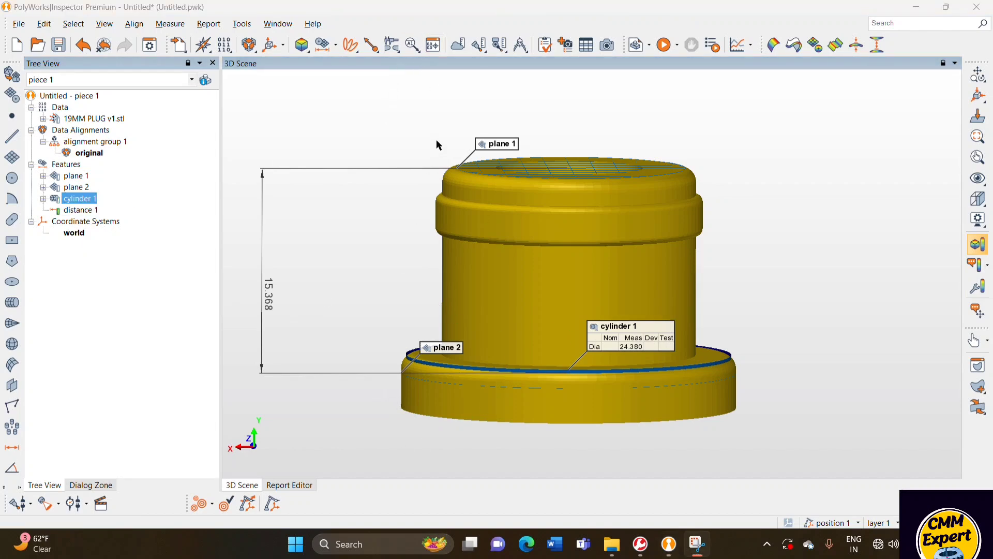
{"action": "left_click", "coordinate": [433, 45]}
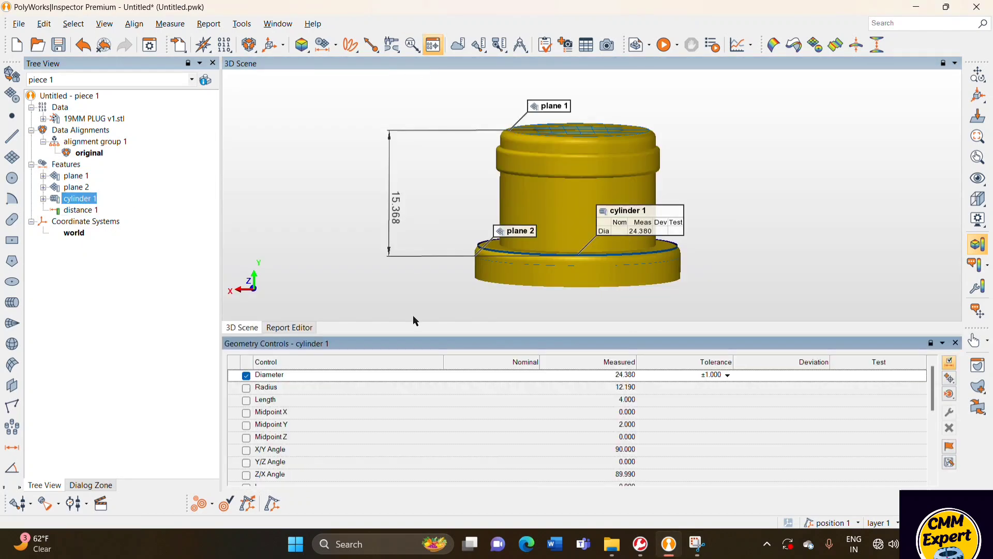
{"action": "left_click", "coordinate": [530, 374]}
{"action": "type", "text": "24"}
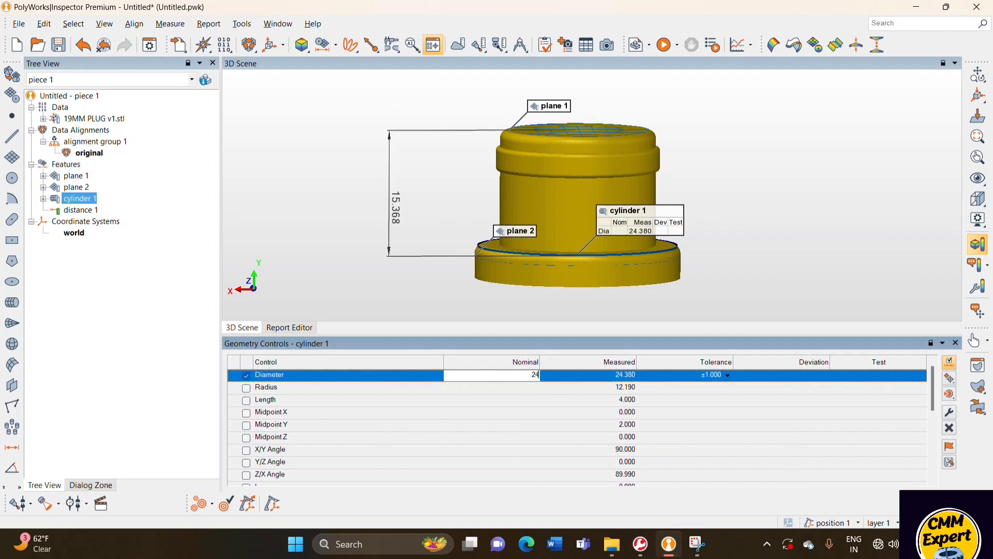
{"action": "key", "text": "Return"}
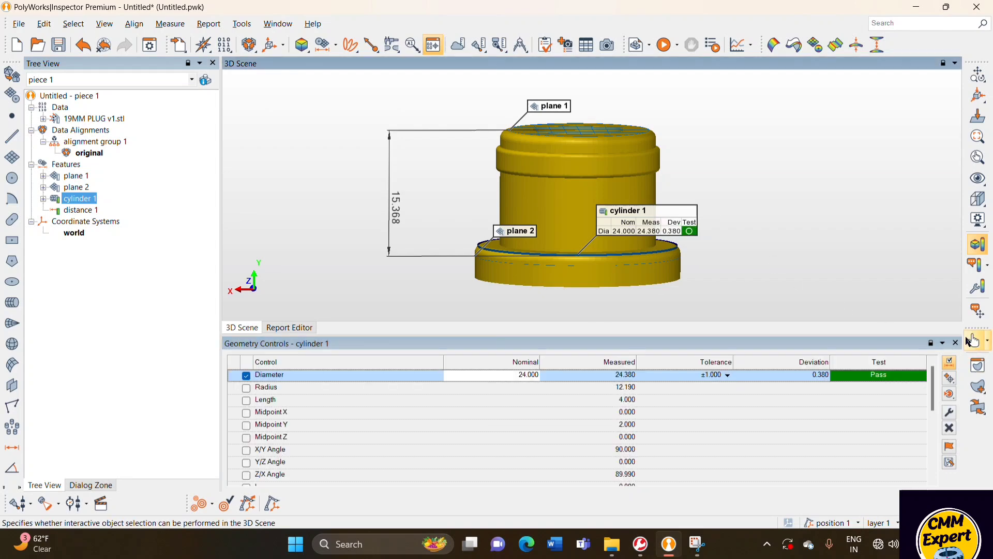
{"action": "left_click", "coordinate": [956, 343]}
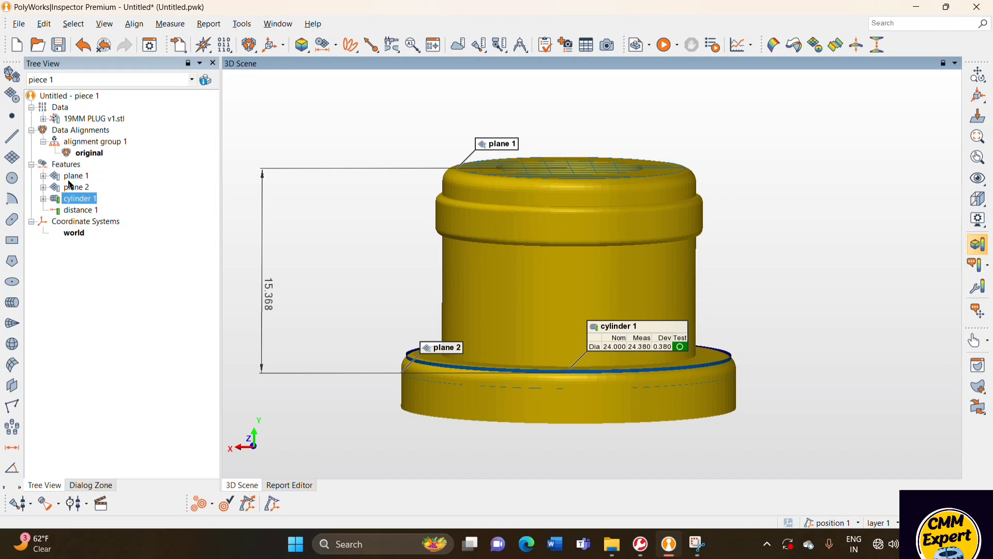
Add a Flatness control with 0.500 tolerance to plane 1 and close its controls table
{"action": "left_click", "coordinate": [70, 177]}
{"action": "left_click", "coordinate": [434, 44]}
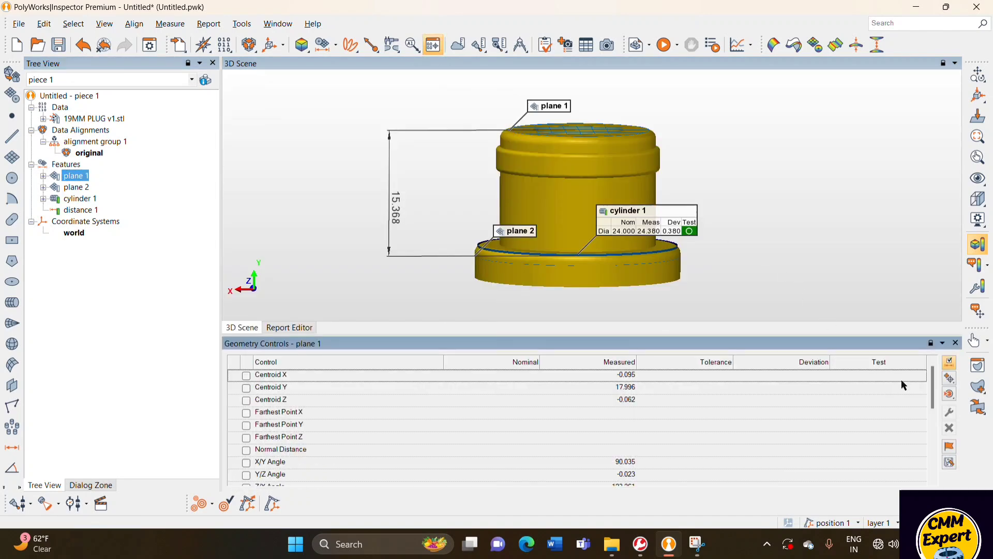
{"action": "left_click", "coordinate": [951, 379]}
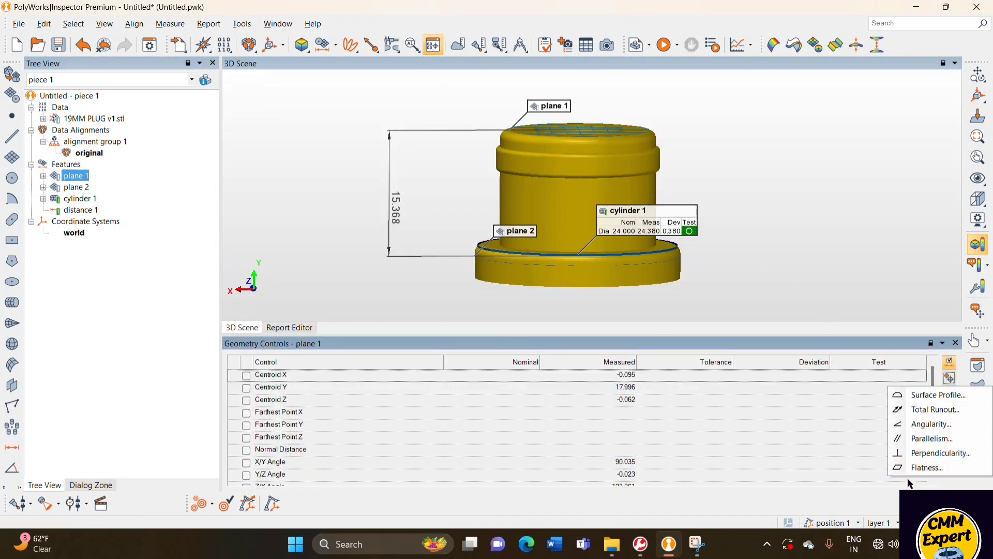
{"action": "left_click", "coordinate": [927, 468]}
{"action": "left_click", "coordinate": [418, 406]}
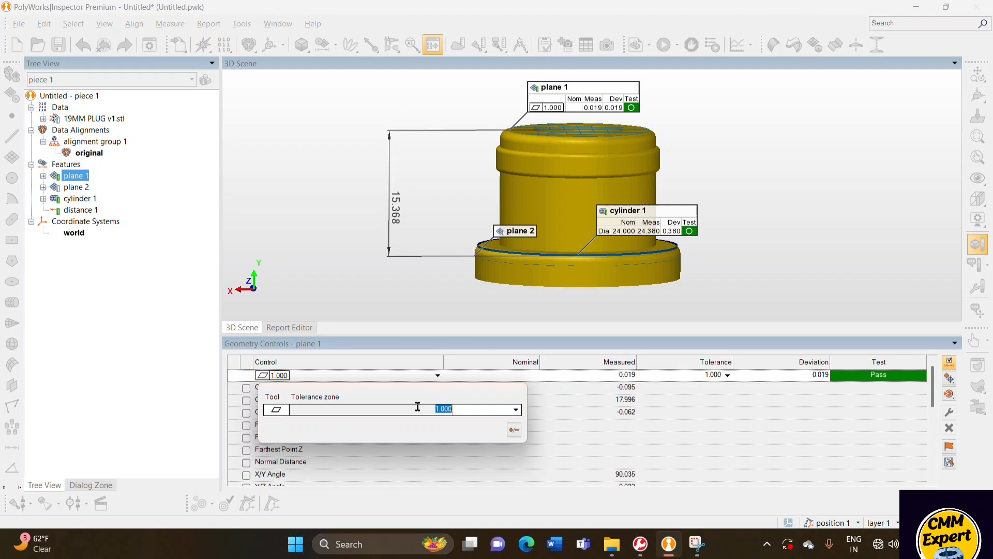
{"action": "type", "text": "0.5"}
{"action": "key", "text": "Return"}
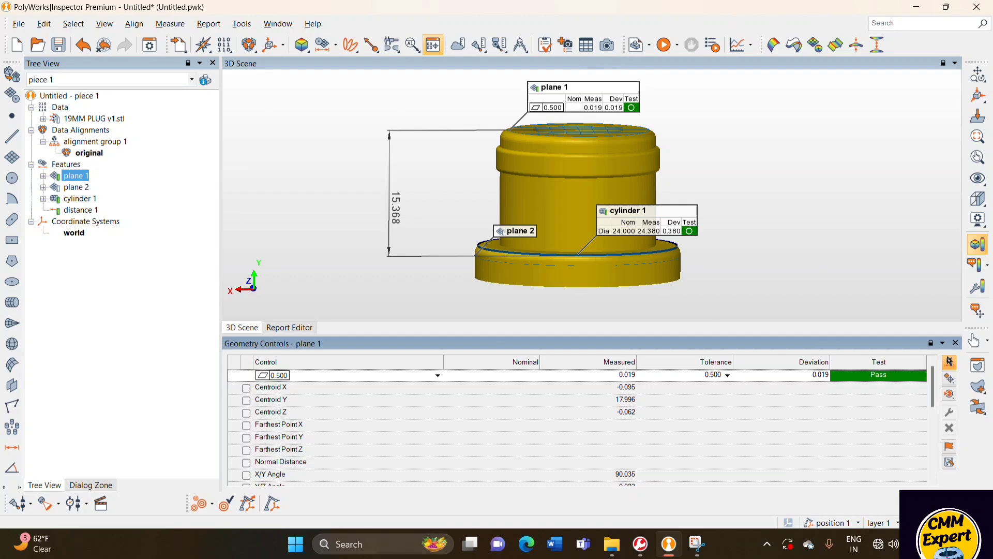
{"action": "left_click", "coordinate": [956, 342]}
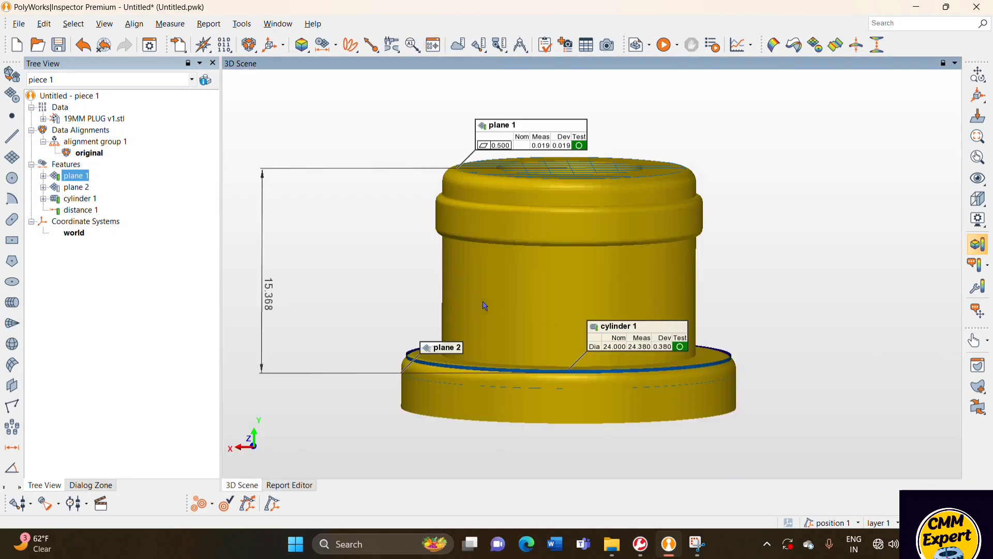
Hide the plane 2 annotation and zoom in slightly on the part
{"action": "middle_click_drag", "start_coordinate": [483, 305], "coordinate": [520, 294]}
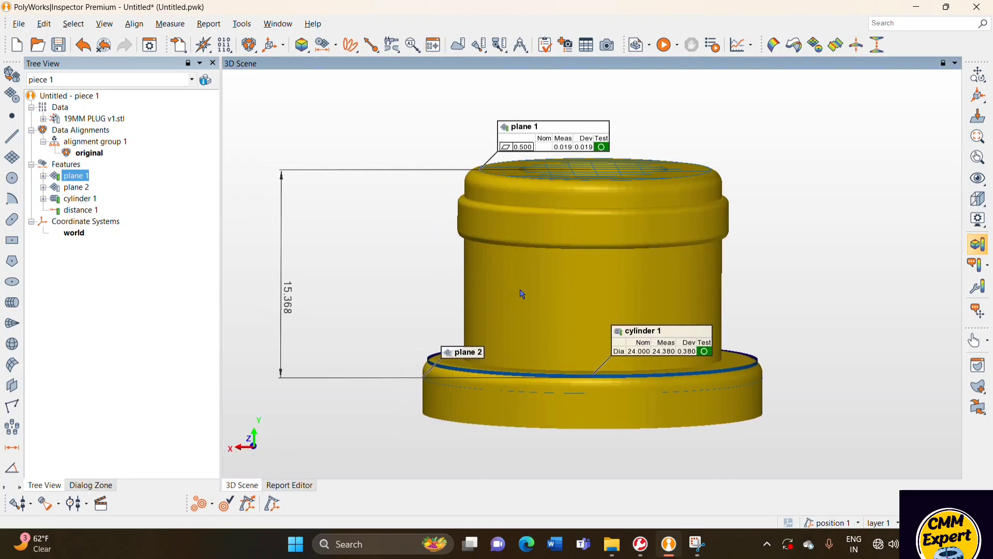
{"action": "middle_click", "coordinate": [75, 188]}
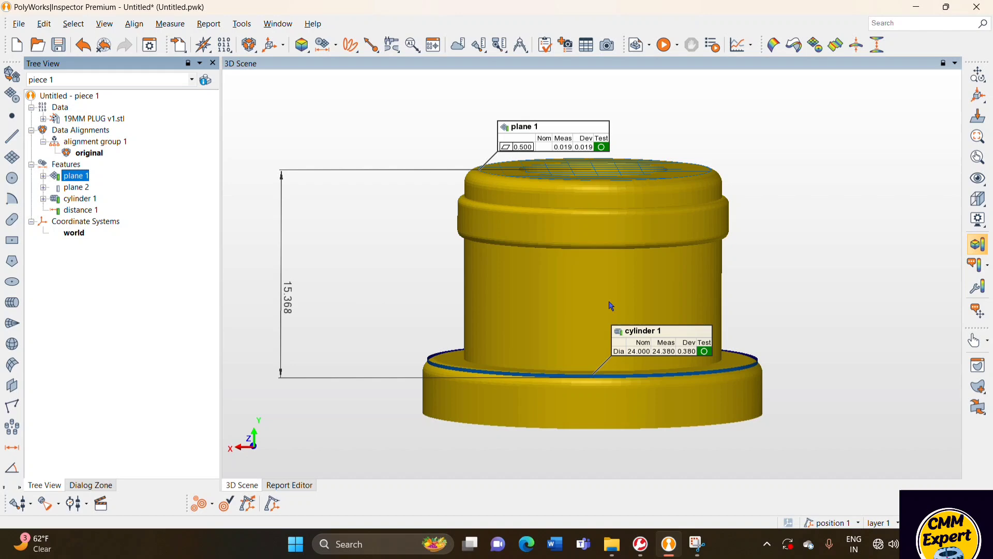
{"action": "mouse_move", "coordinate": [610, 306]}
{"action": "right_mouse_down"}
{"action": "mouse_move", "coordinate": [612, 286]}
{"action": "mouse_move", "coordinate": [629, 341]}
{"action": "right_mouse_up"}
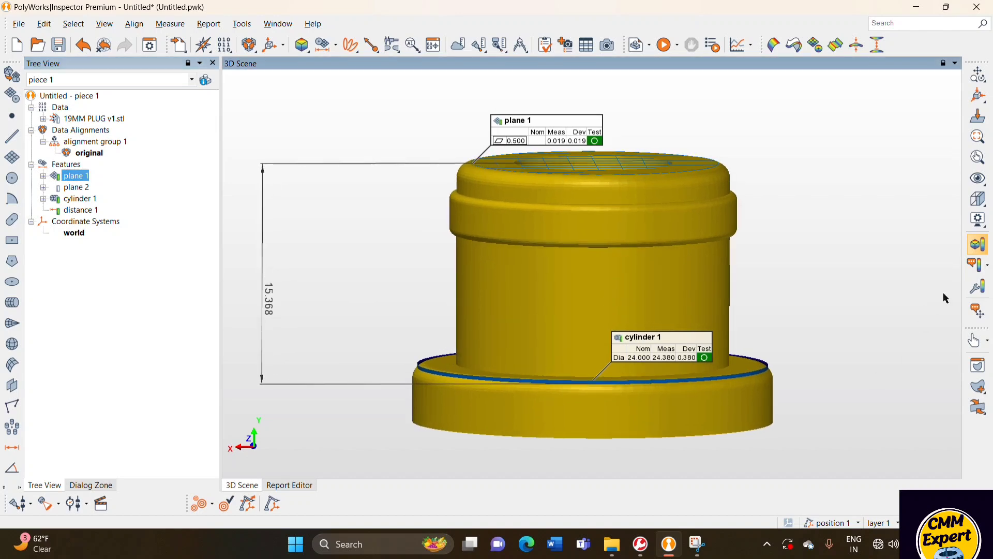
Reposition the cylinder 1 annotation to the right of the plug
{"action": "left_click", "coordinate": [979, 310]}
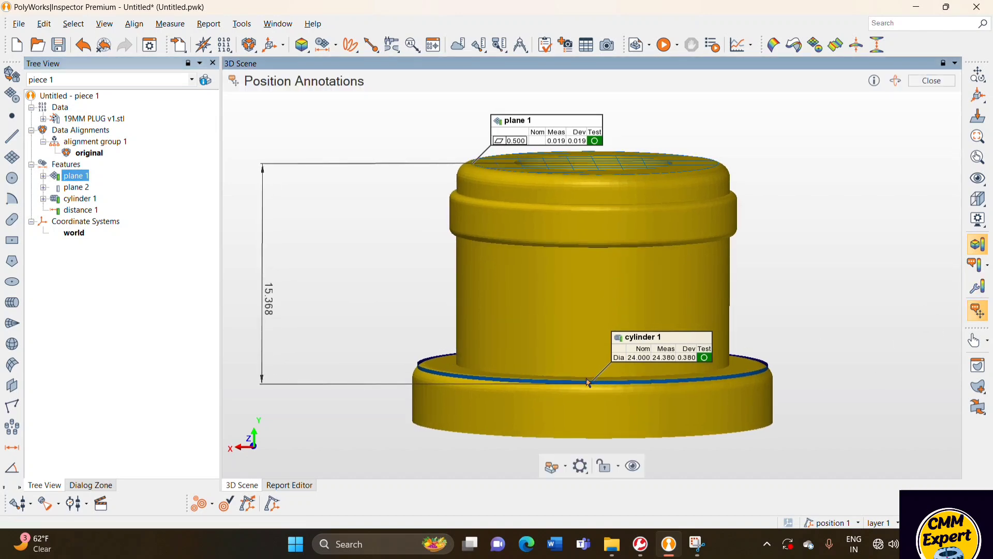
{"action": "mouse_move", "coordinate": [596, 382]}
{"action": "left_mouse_down"}
{"action": "mouse_move", "coordinate": [776, 388]}
{"action": "mouse_move", "coordinate": [770, 378]}
{"action": "left_mouse_up"}
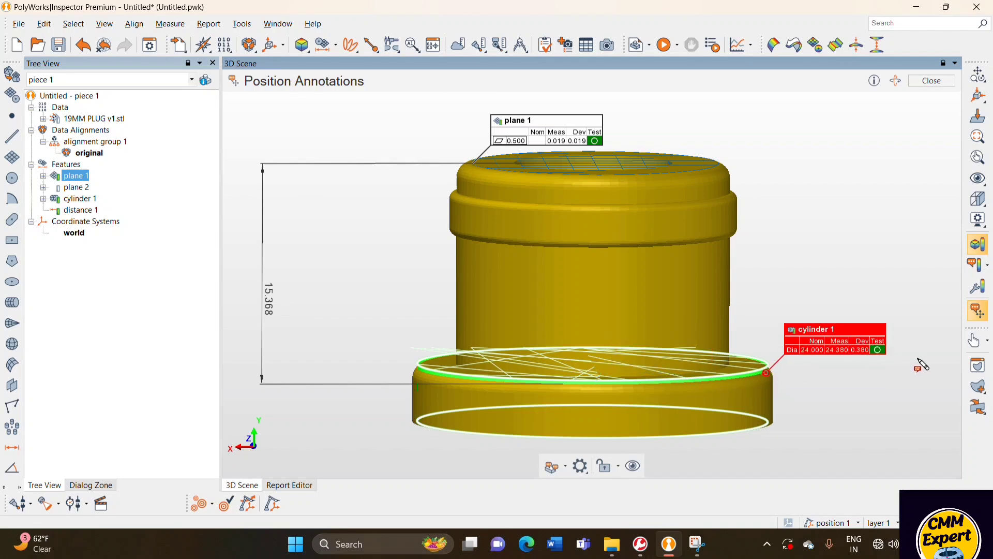
{"action": "left_click", "coordinate": [978, 310]}
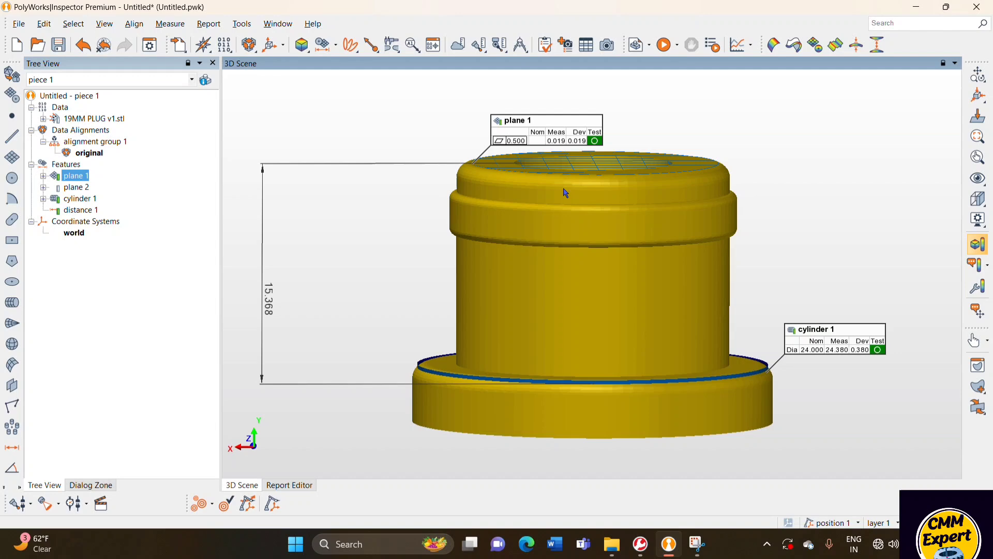
Capture the annotated 3D scene into new report 1, accepting its report properties
{"action": "left_click", "coordinate": [606, 46]}
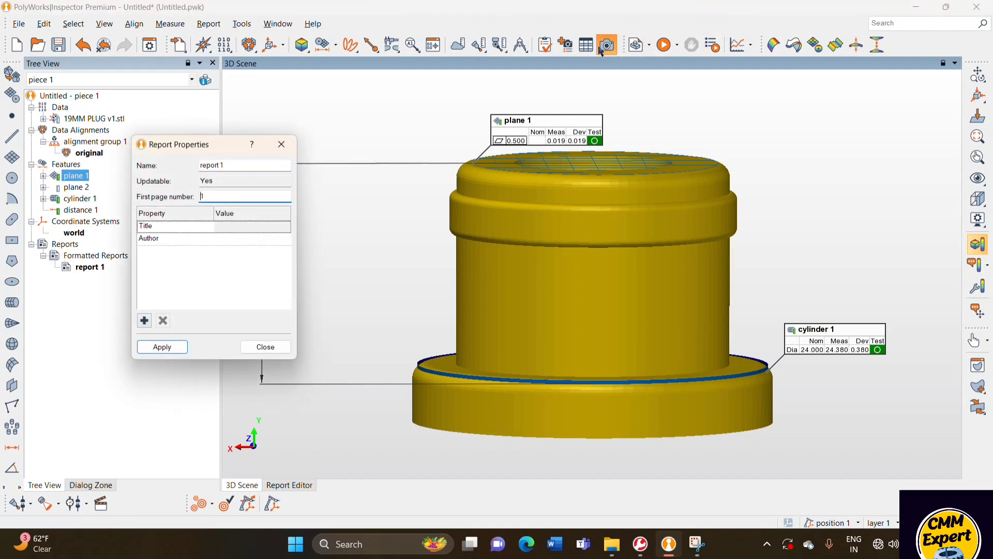
{"action": "left_click", "coordinate": [166, 347]}
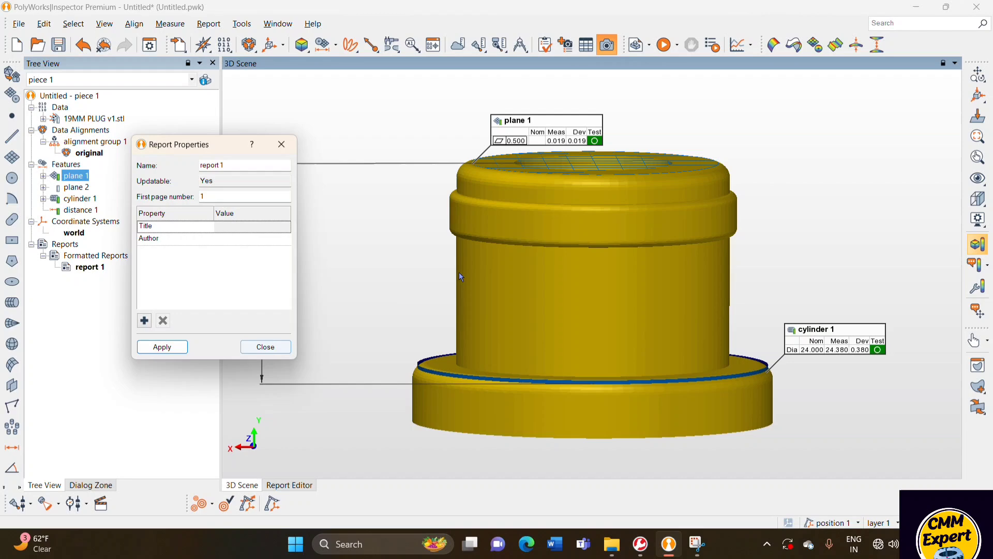
{"action": "left_click", "coordinate": [268, 346]}
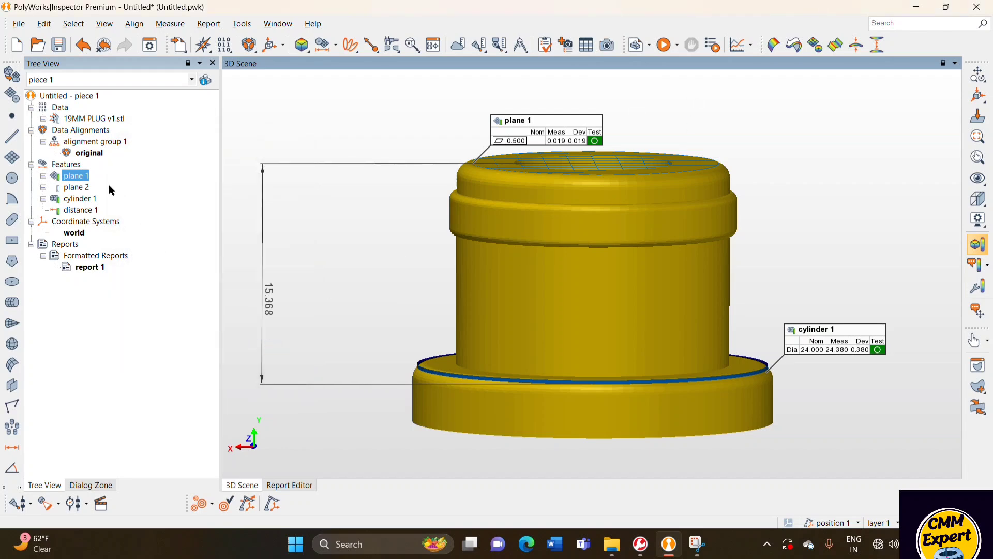
Add a feature table for plane 1, cylinder 1 and distance 1, then select report 1
{"action": "left_click", "coordinate": [77, 198], "text": "ctrl"}
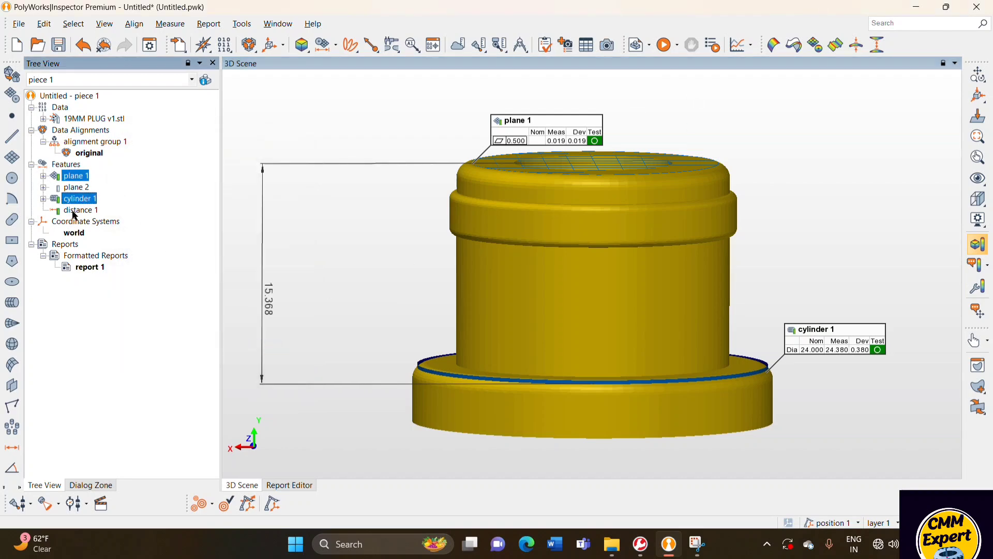
{"action": "left_click", "coordinate": [74, 211], "text": "ctrl"}
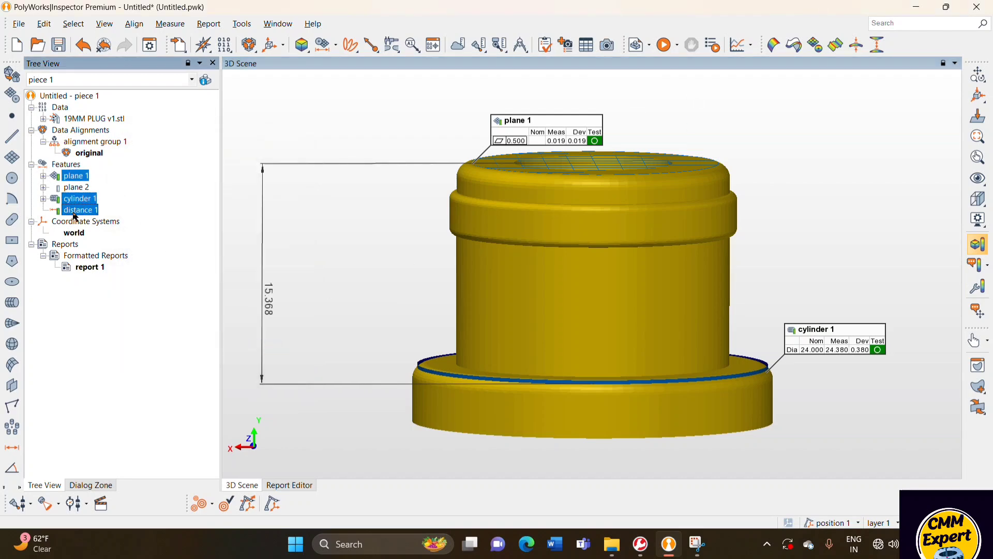
{"action": "left_click", "coordinate": [587, 46]}
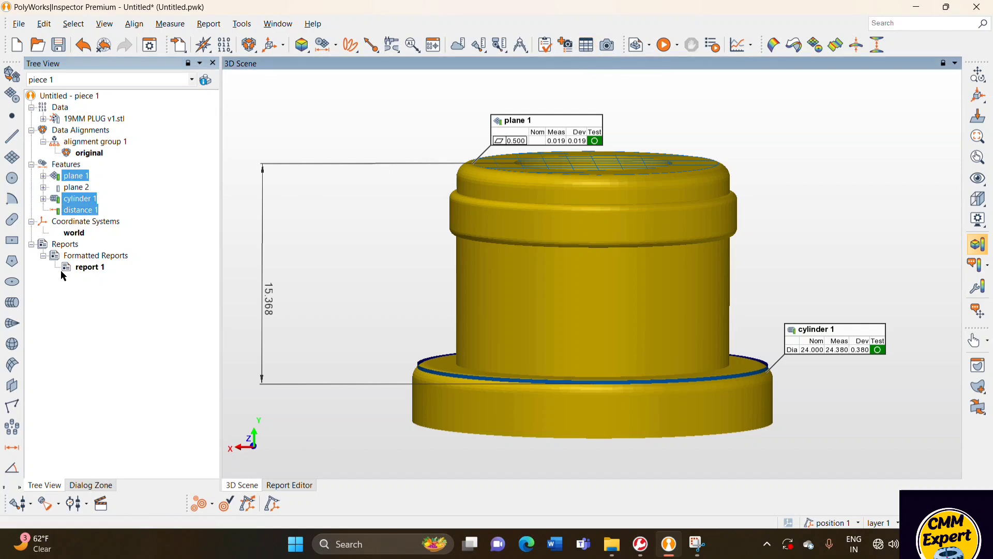
{"action": "left_click", "coordinate": [92, 269]}
Open report 1 in the Report Editor and view page 1
{"action": "double_click", "coordinate": [90, 267]}
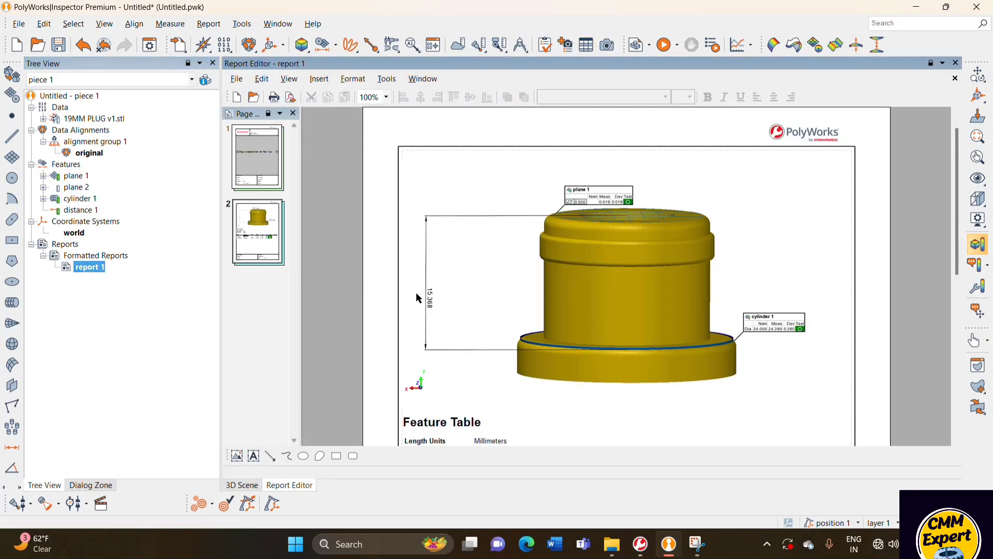
{"action": "left_click", "coordinate": [272, 177]}
{"action": "left_click", "coordinate": [587, 337]}
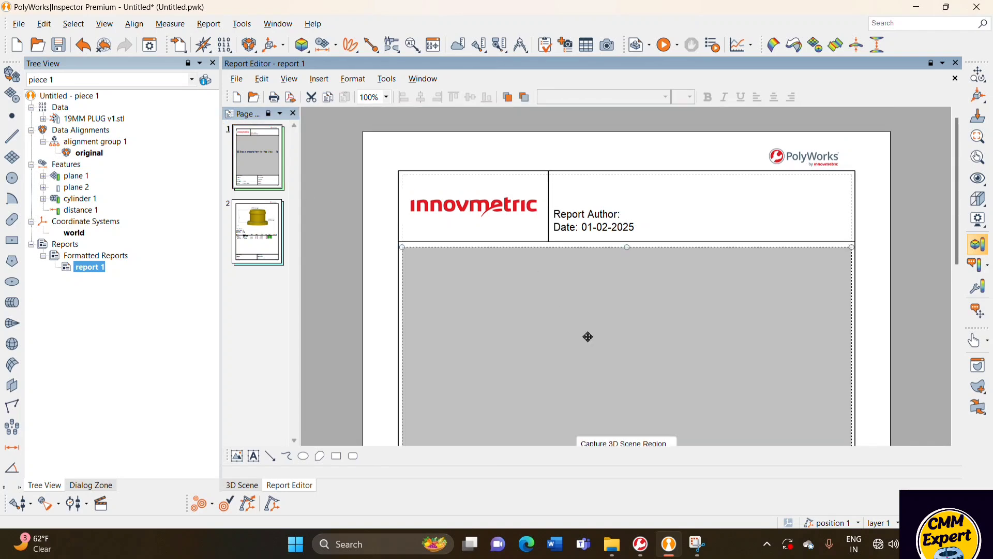
{"action": "scroll", "coordinate": [588, 338], "scroll_direction": "down", "scroll_amount": 5}
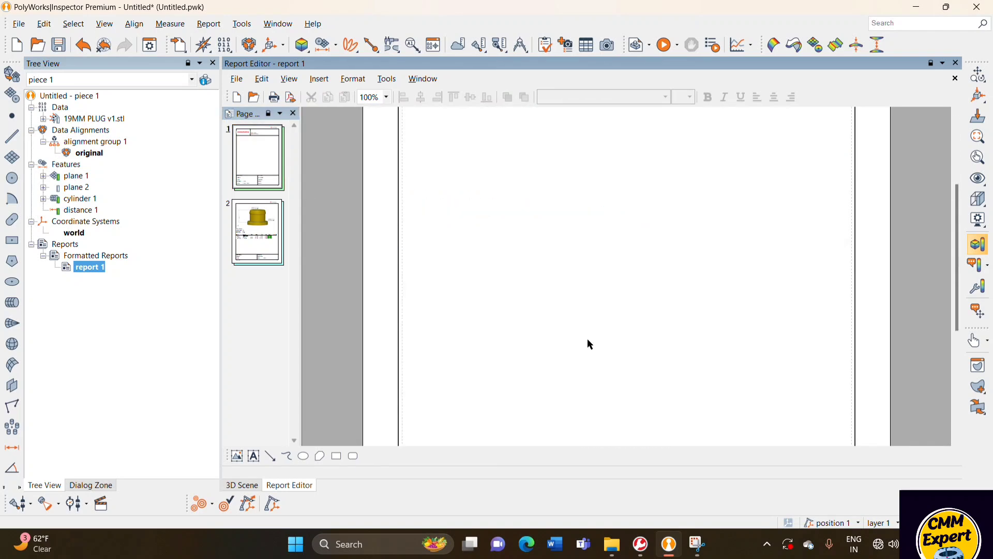
{"action": "scroll", "coordinate": [570, 328], "scroll_direction": "down", "scroll_amount": 3}
{"action": "scroll", "coordinate": [570, 327], "scroll_direction": "down", "scroll_amount": 2}
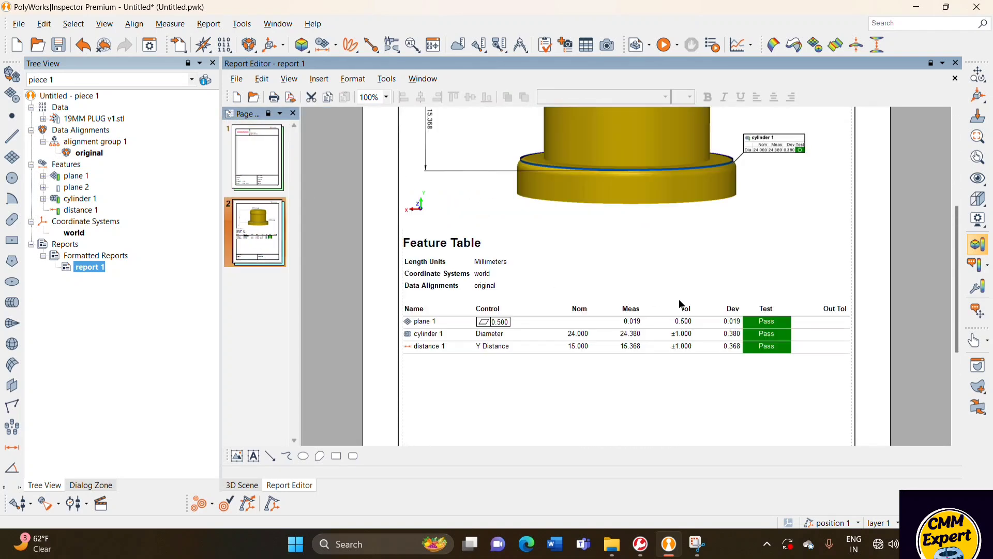
{"action": "scroll", "coordinate": [637, 246], "scroll_direction": "down", "scroll_amount": 2}
{"action": "scroll", "coordinate": [624, 221], "scroll_direction": "up", "scroll_amount": 2}
Move the snapshot and feature table from page 2 onto page 1, then delete page 2
{"action": "left_click", "coordinate": [613, 197]}
{"action": "left_click", "coordinate": [614, 287]}
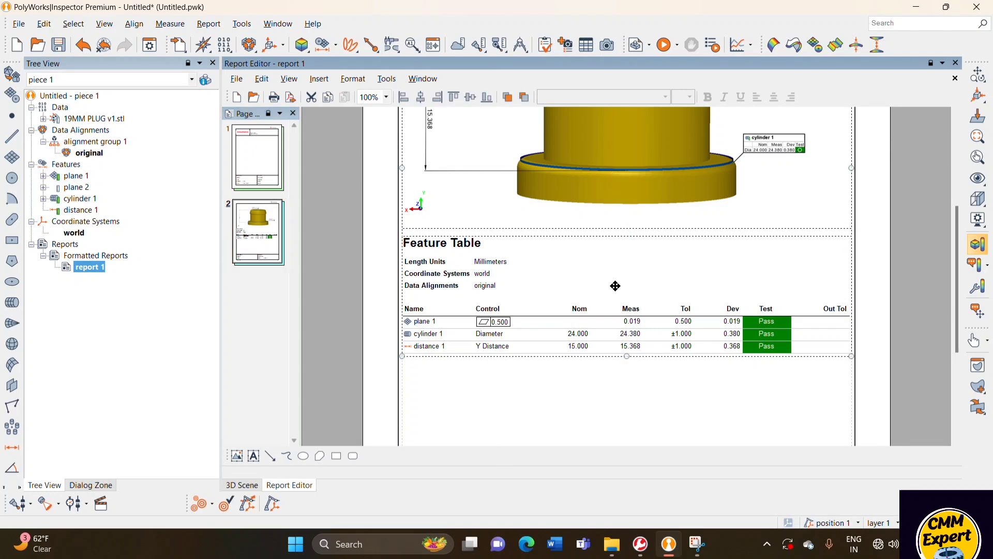
{"action": "key", "text": "Delete"}
{"action": "left_click", "coordinate": [254, 155]}
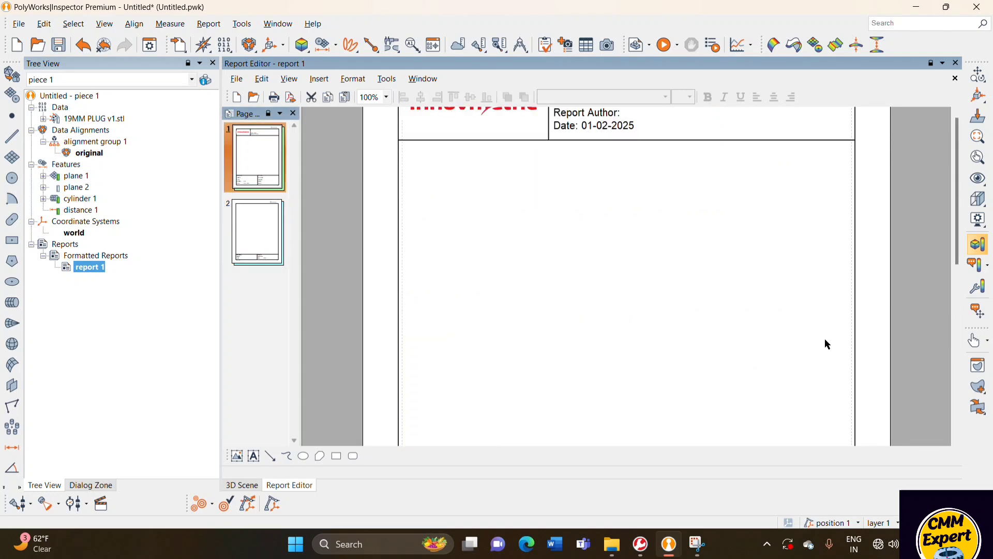
{"action": "key", "text": "ctrl+z"}
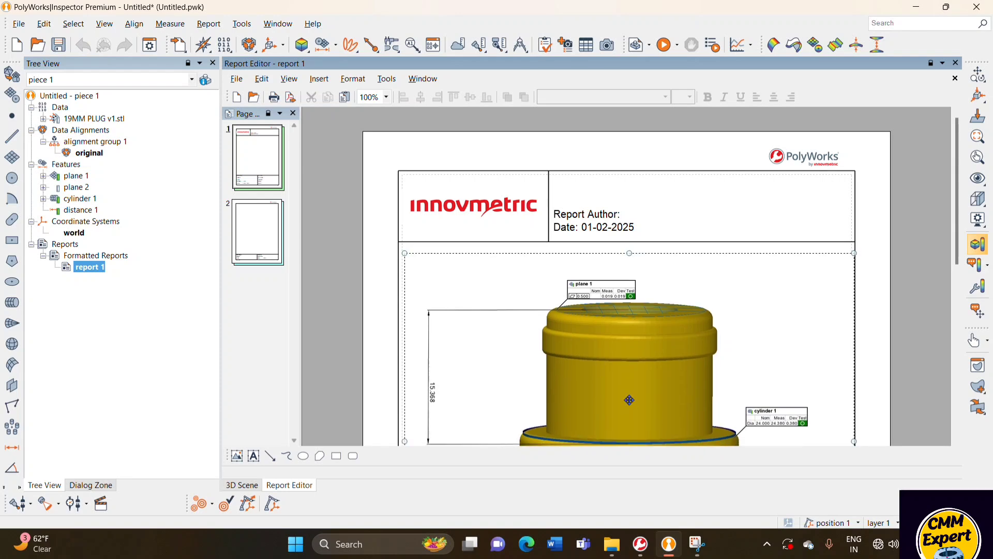
{"action": "scroll", "coordinate": [706, 404], "scroll_direction": "down", "scroll_amount": 3}
{"action": "scroll", "coordinate": [706, 403], "scroll_direction": "down", "scroll_amount": 3}
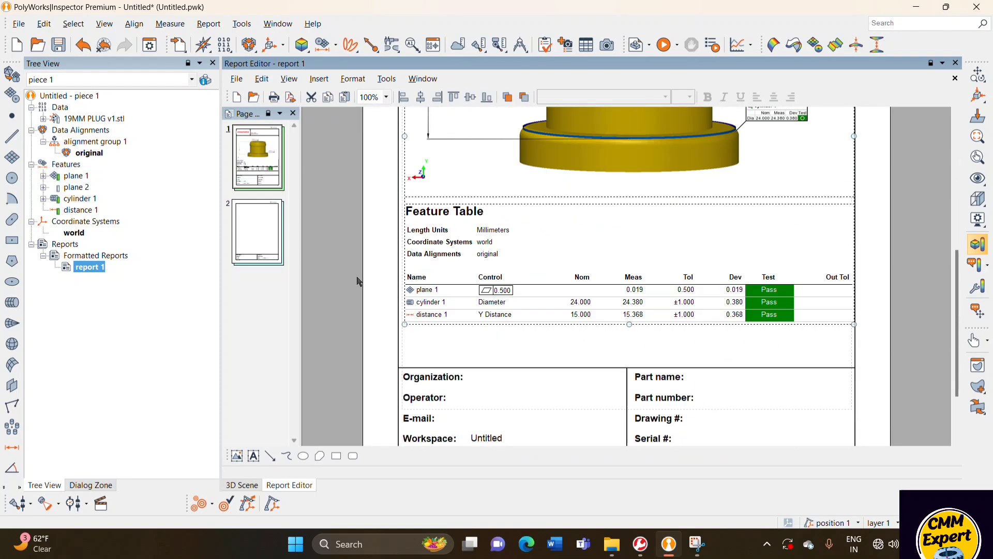
{"action": "left_click", "coordinate": [255, 247]}
{"action": "key", "text": "Delete"}
{"action": "scroll", "coordinate": [592, 353], "scroll_direction": "up", "scroll_amount": 2}
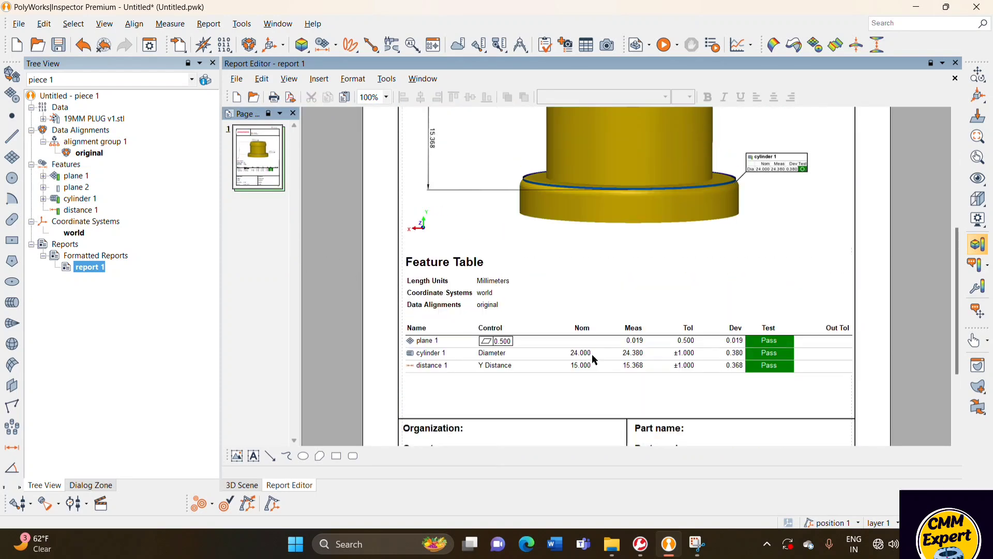
{"action": "scroll", "coordinate": [592, 354], "scroll_direction": "up", "scroll_amount": 1}
{"action": "scroll", "coordinate": [592, 368], "scroll_direction": "up", "scroll_amount": 1}
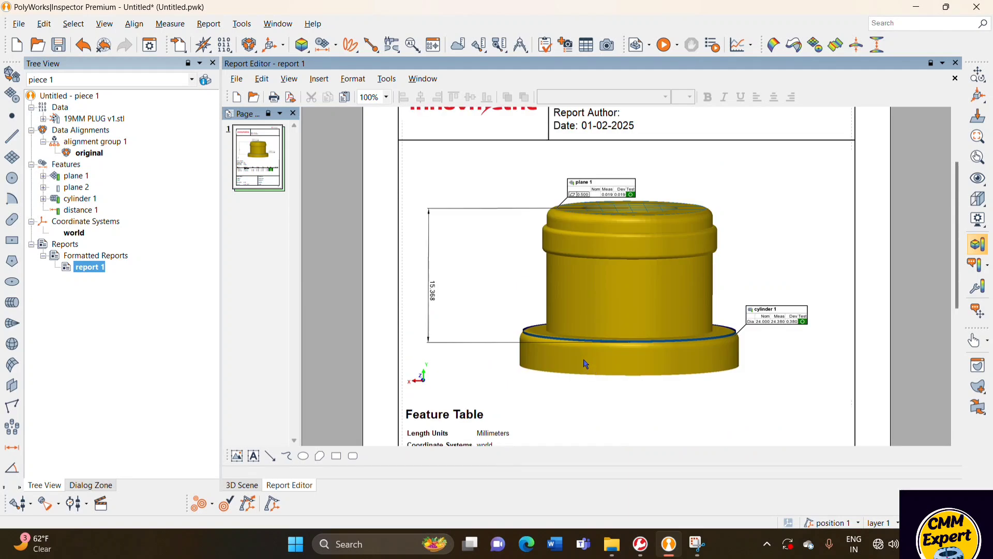